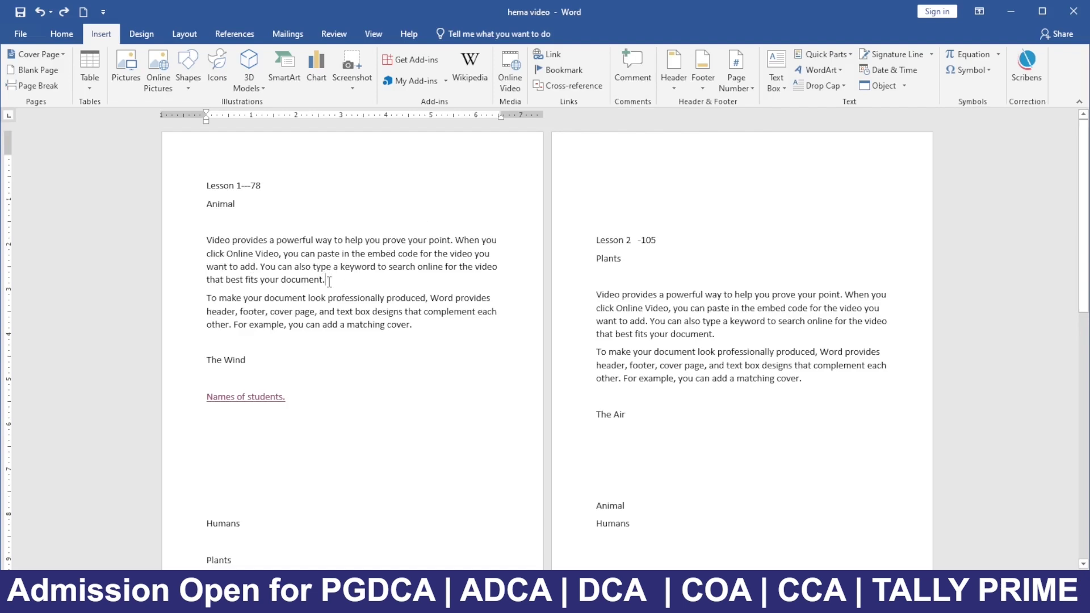
# - Add a comment reading "Very very imp paragraph" at the end of the first paragraph under Lesson 1
pyautogui.click(329, 250)
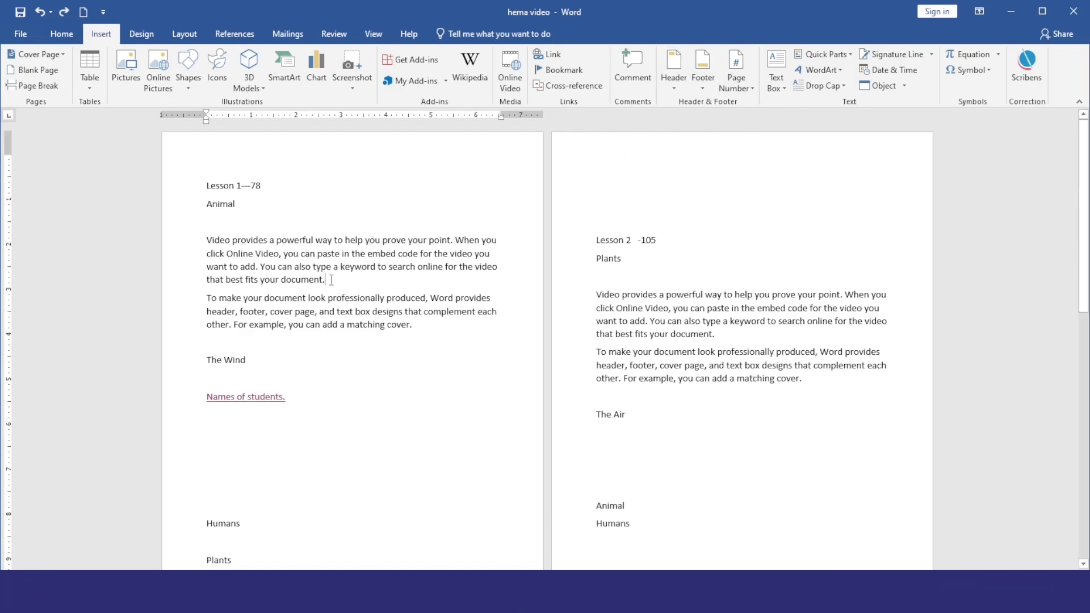
pyautogui.click(633, 67)
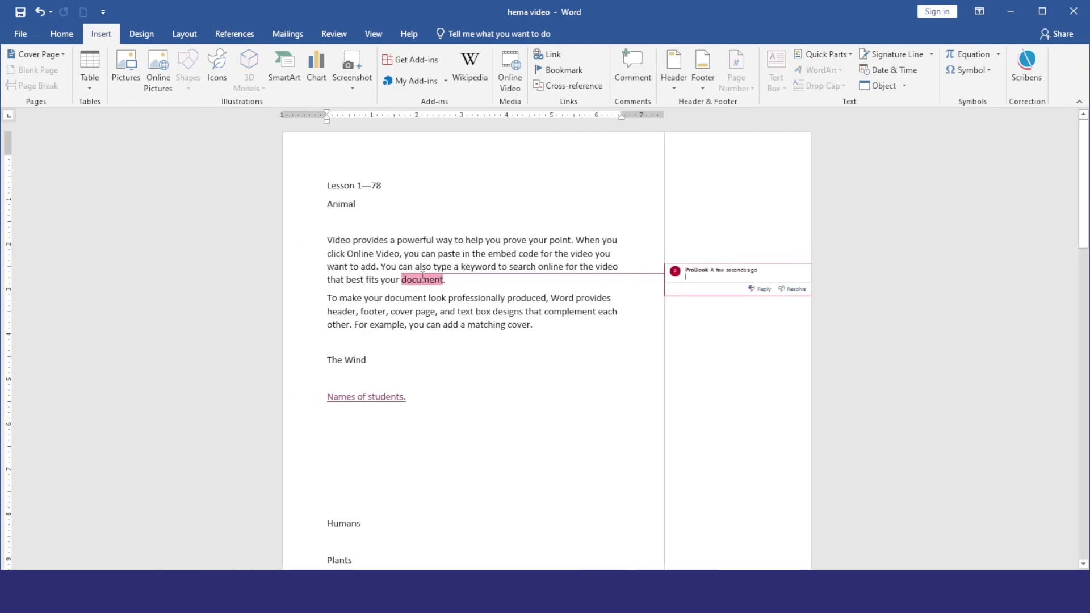
pyautogui.click(445, 280)
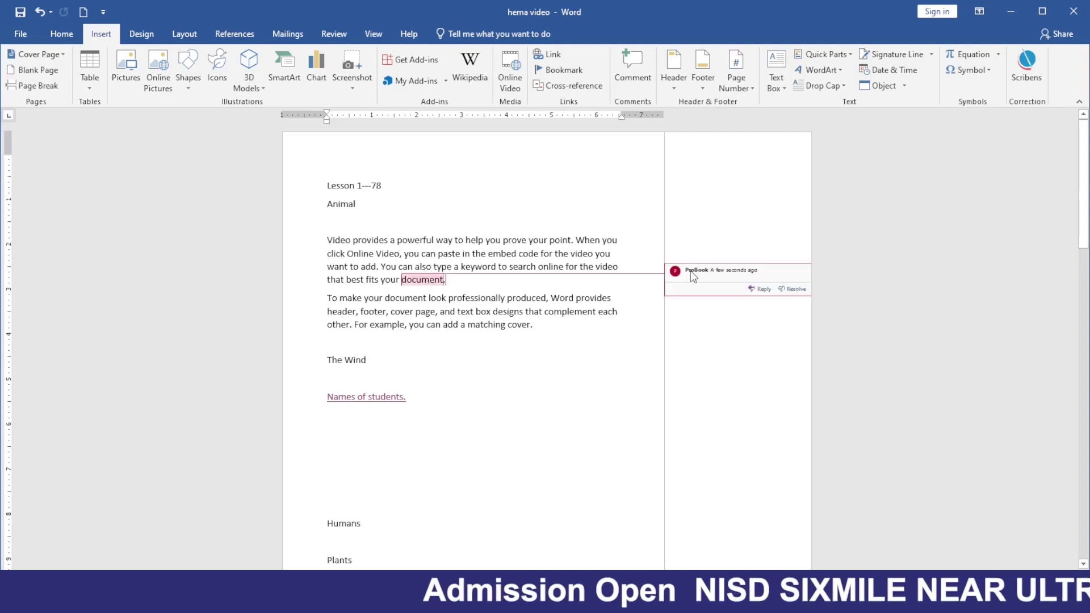
pyautogui.click(691, 285)
pyautogui.click(692, 277)
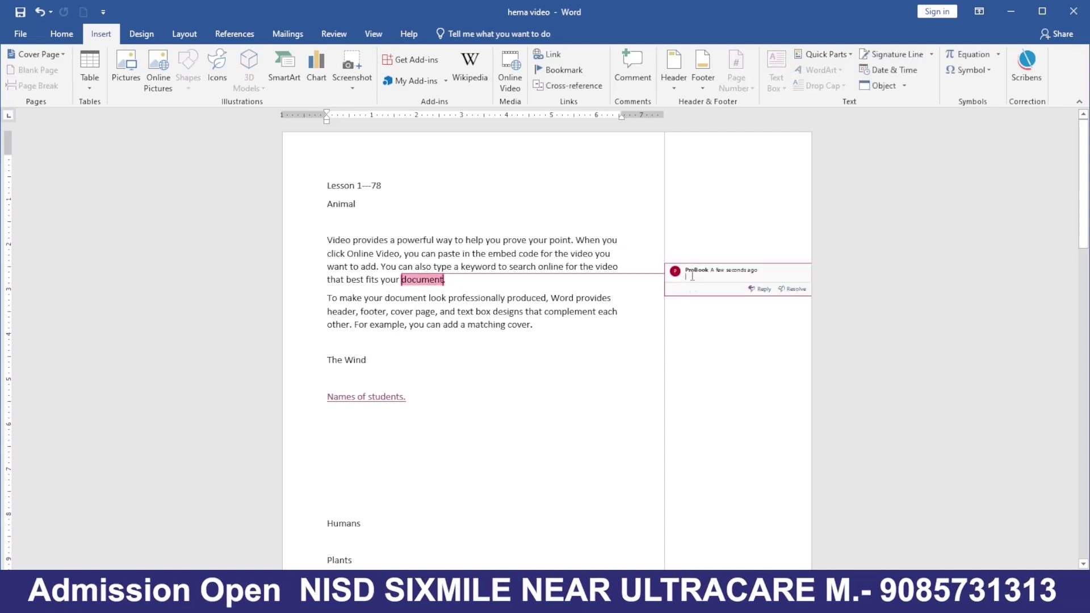
pyautogui.write('very imp paragraph')
pyautogui.click(593, 324)
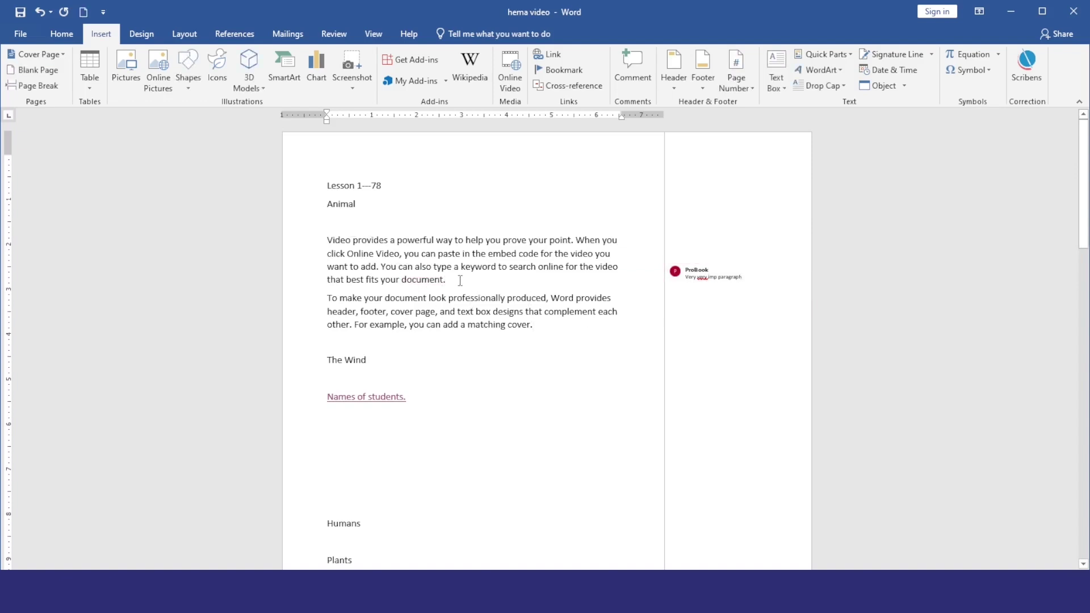
pyautogui.moveTo(702, 279)
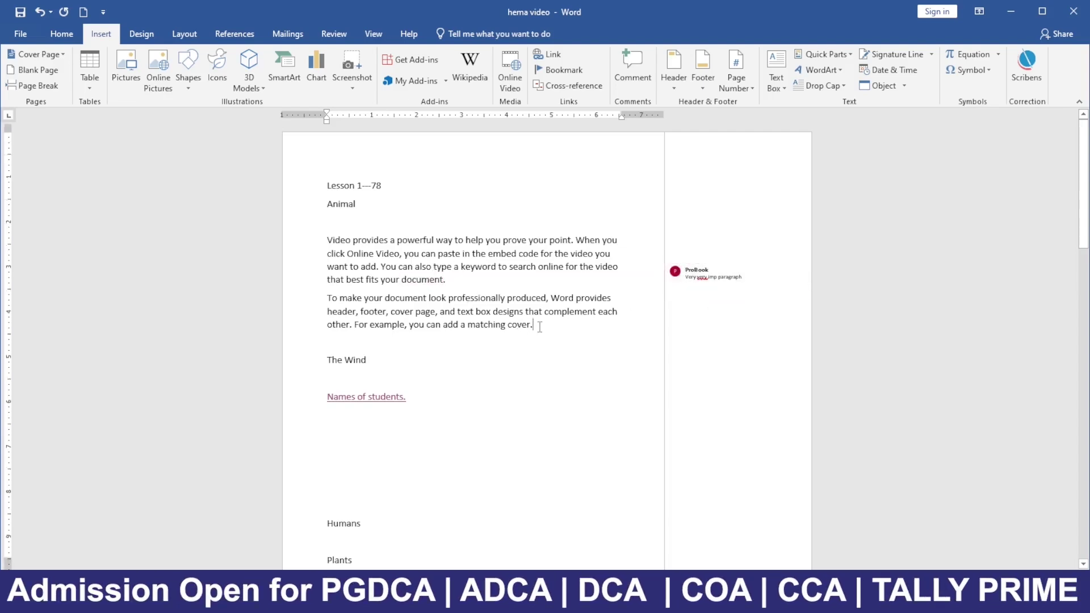
# - Insert empty comments on the words "When", "each" and "document" in the Lesson 2 paragraphs
pyautogui.scroll(-3, 510, 326)
pyautogui.scroll(-9, 406, 394)
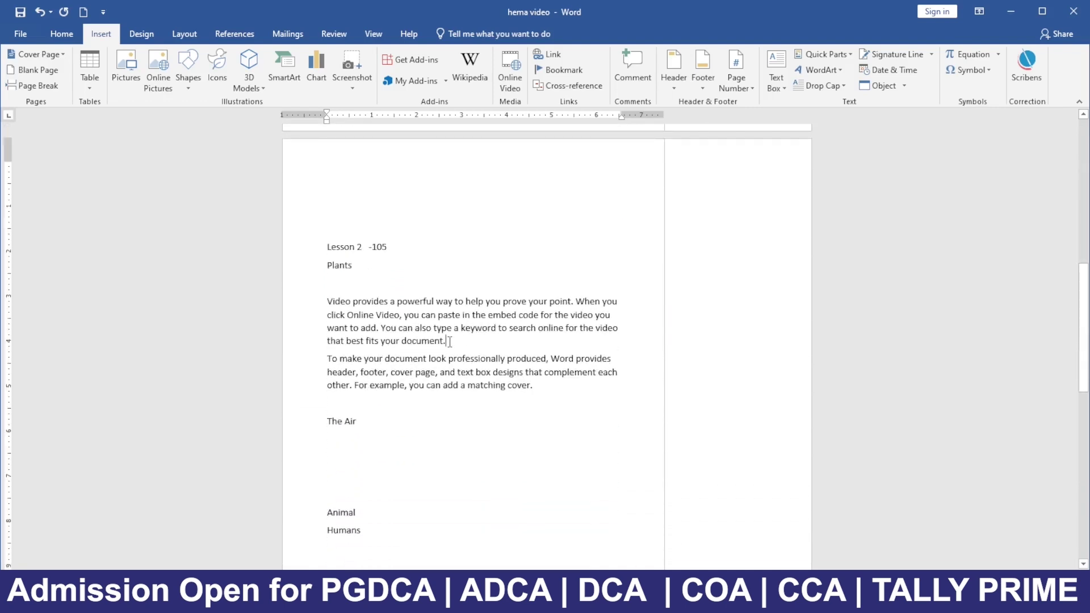
pyautogui.doubleClick(576, 301)
pyautogui.click(577, 301)
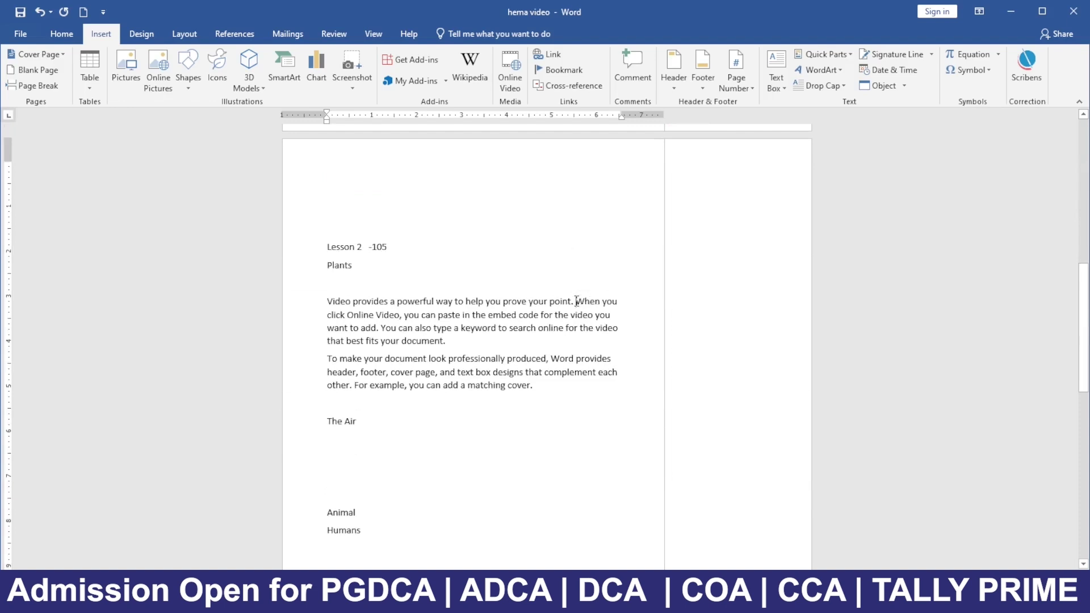
pyautogui.click(632, 67)
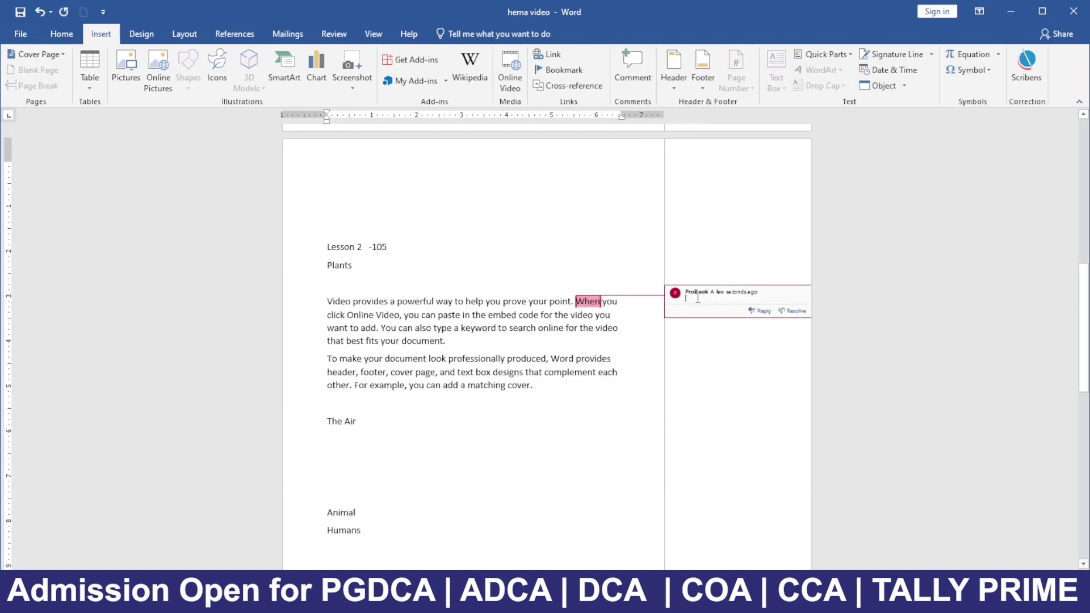
pyautogui.click(599, 375)
pyautogui.click(642, 70)
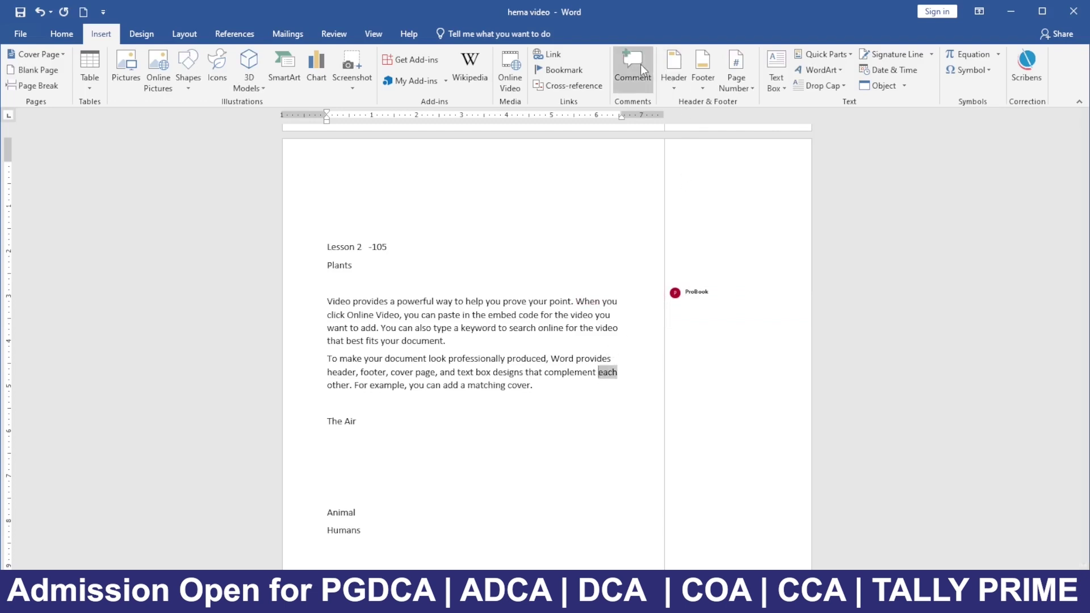
pyautogui.click(521, 351)
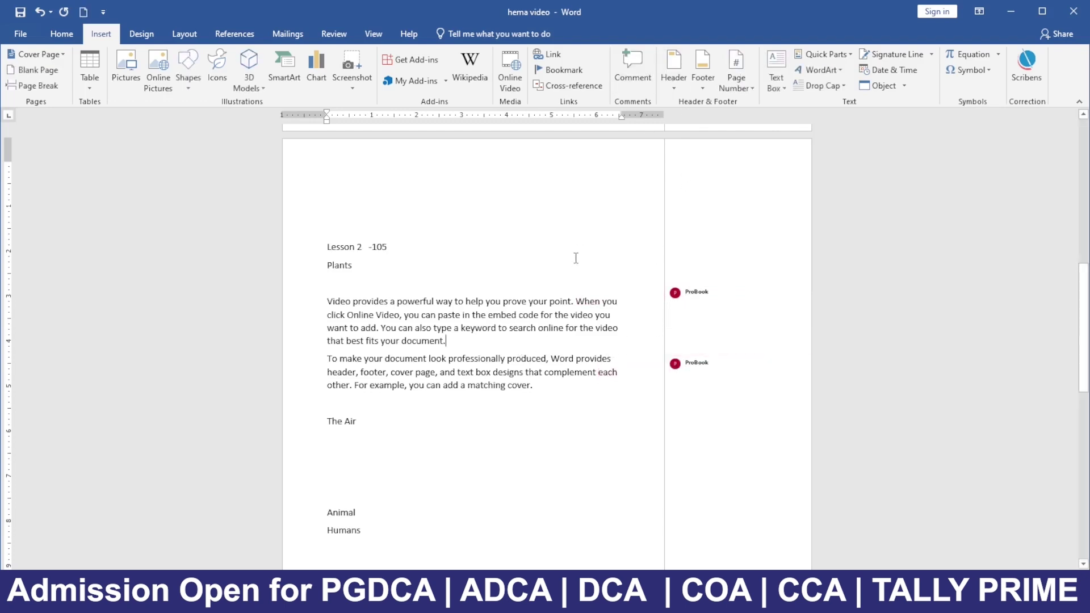
pyautogui.click(633, 71)
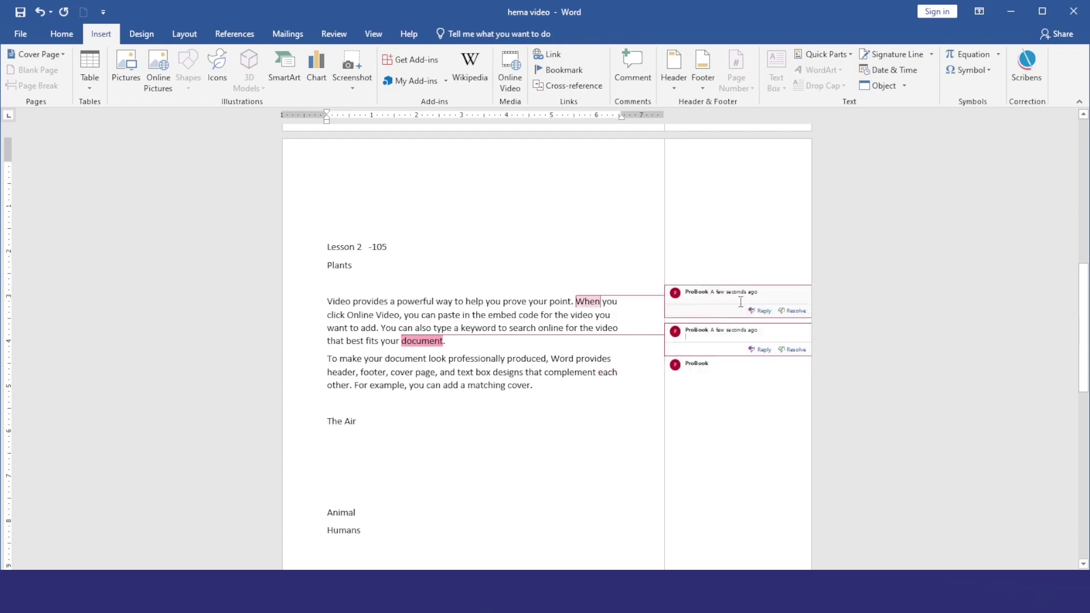
pyautogui.click(692, 300)
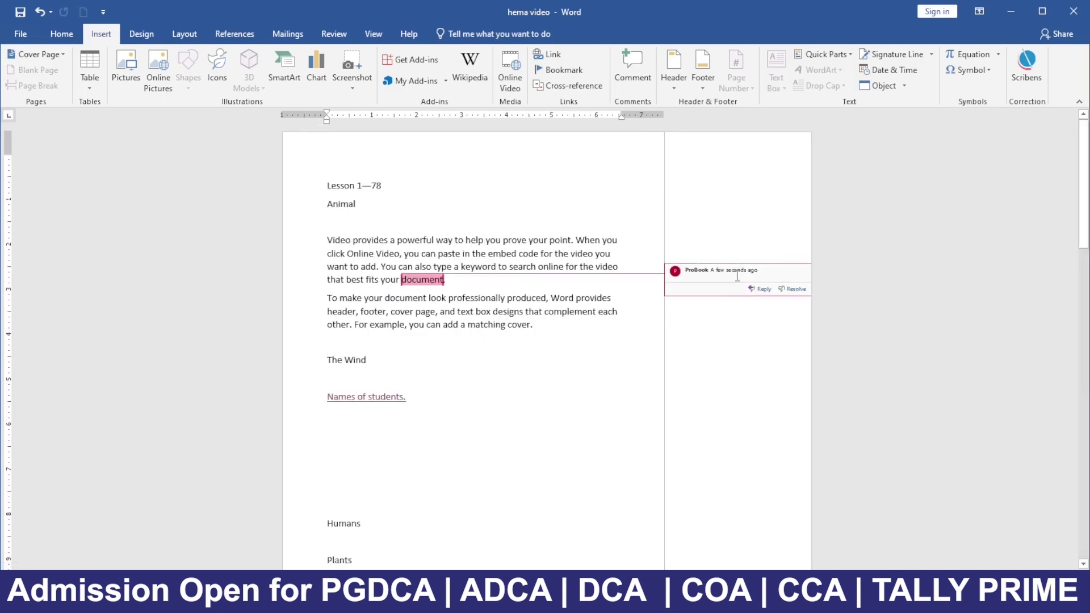
# - Delete the comment attached to the word "document" in the first paragraph of Lesson 1
pyautogui.rightClick(738, 279)
pyautogui.click(789, 370)
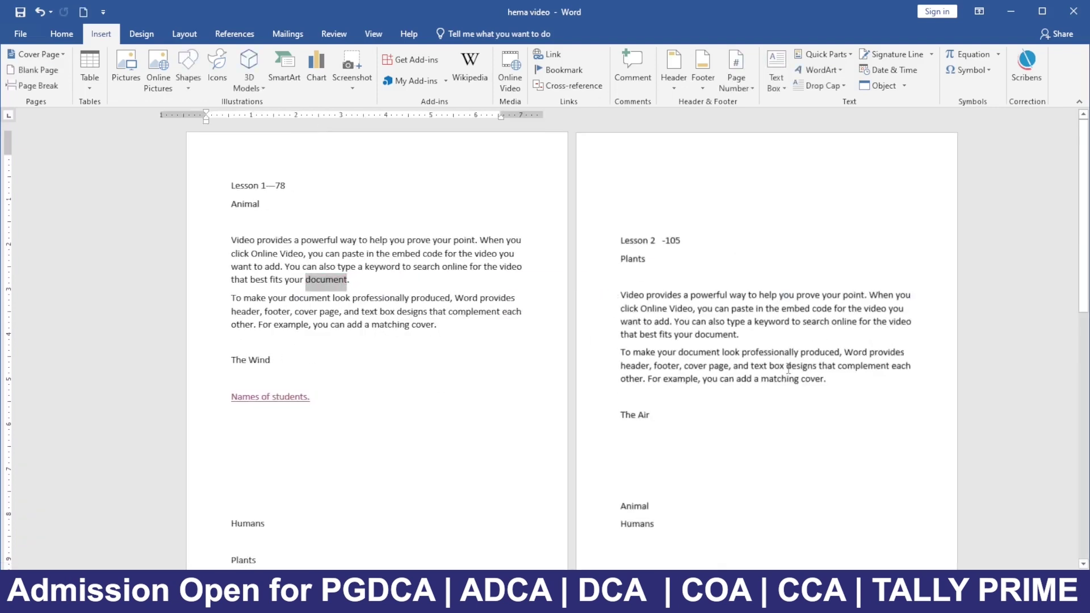
# - Insert empty comments on "online" in the first and "cover" in the second paragraph of Lesson 1
pyautogui.click(435, 270)
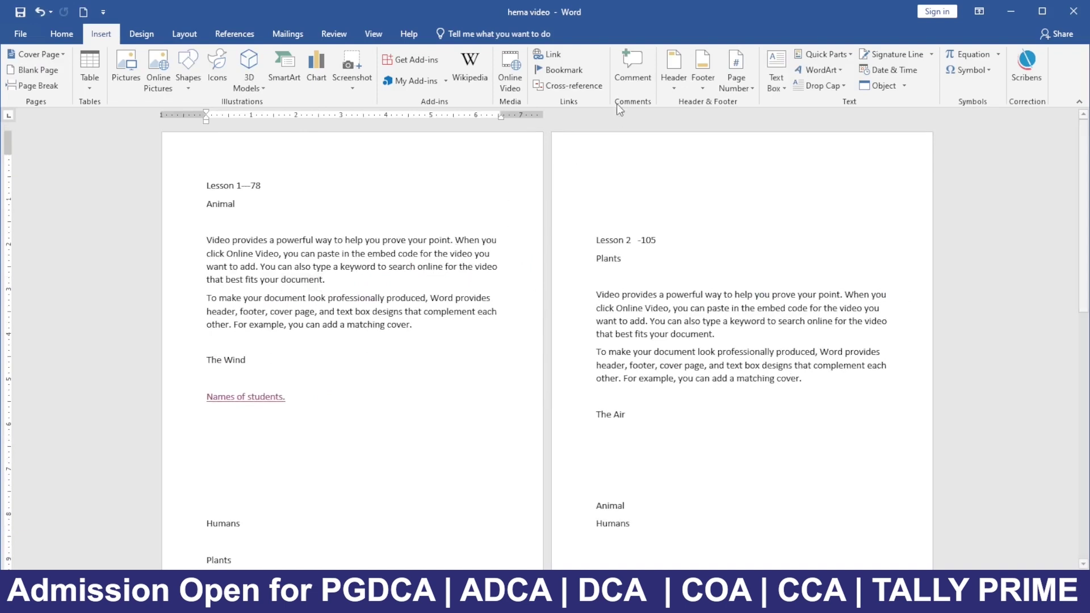
pyautogui.click(639, 70)
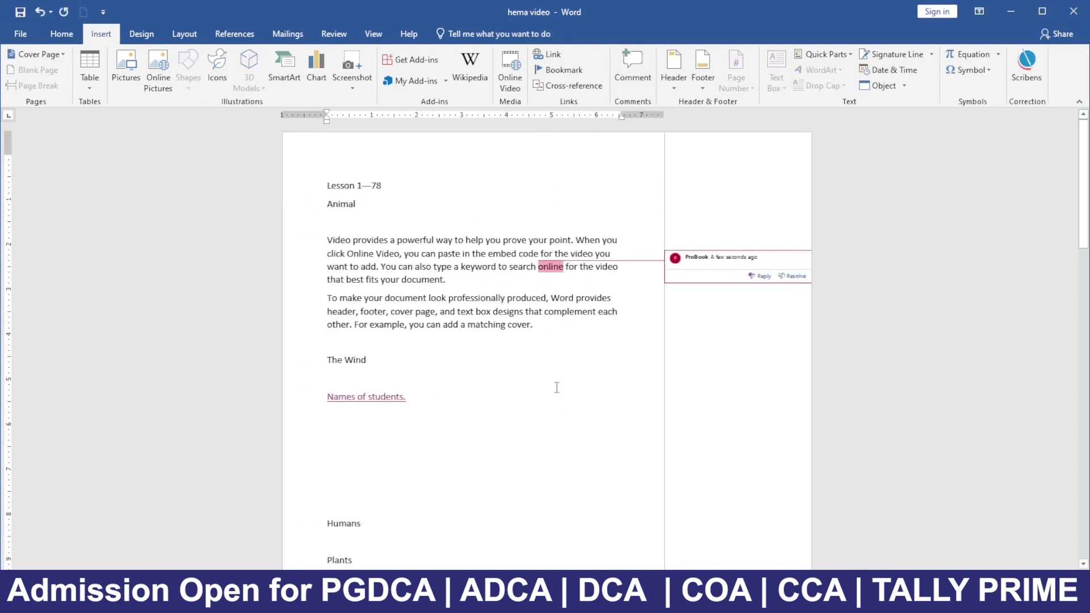
pyautogui.click(519, 324)
pyautogui.click(633, 68)
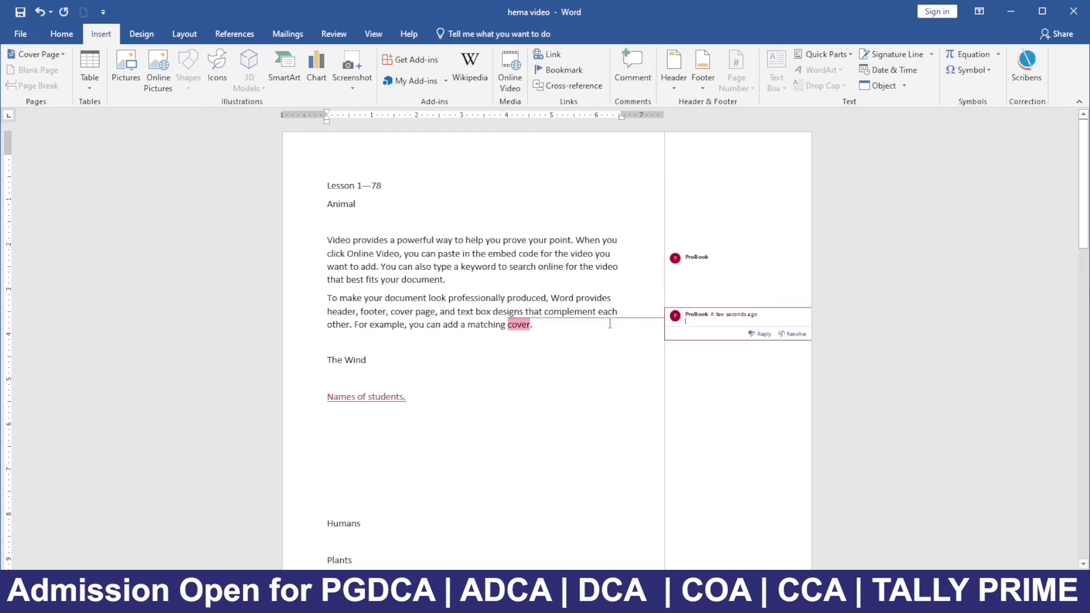
# - Delete the comment attached to the word "cover" in the second paragraph of Lesson 1
pyautogui.rightClick(690, 323)
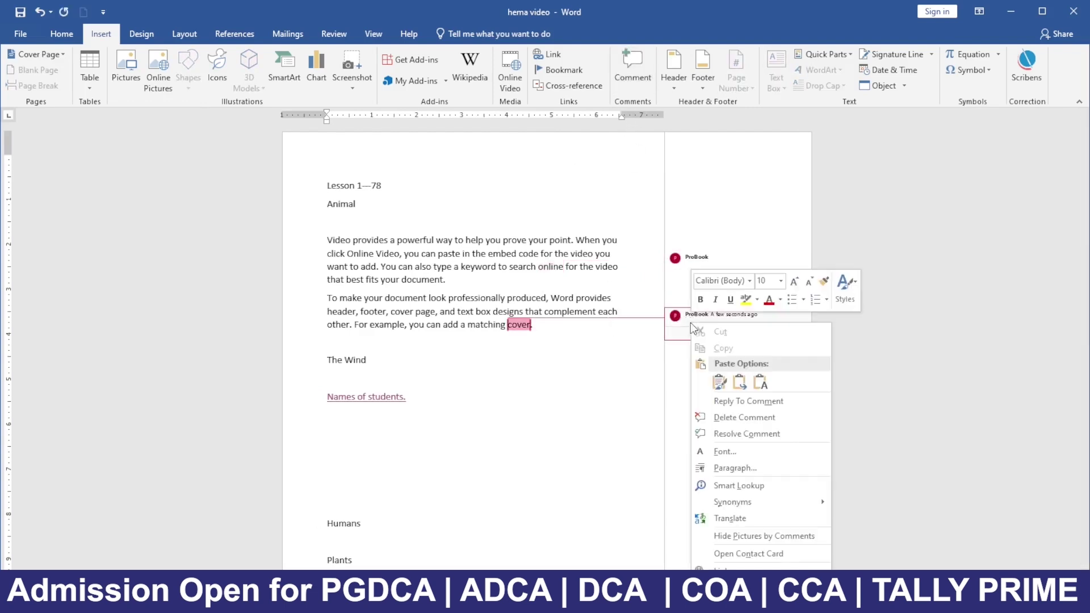
pyautogui.click(740, 417)
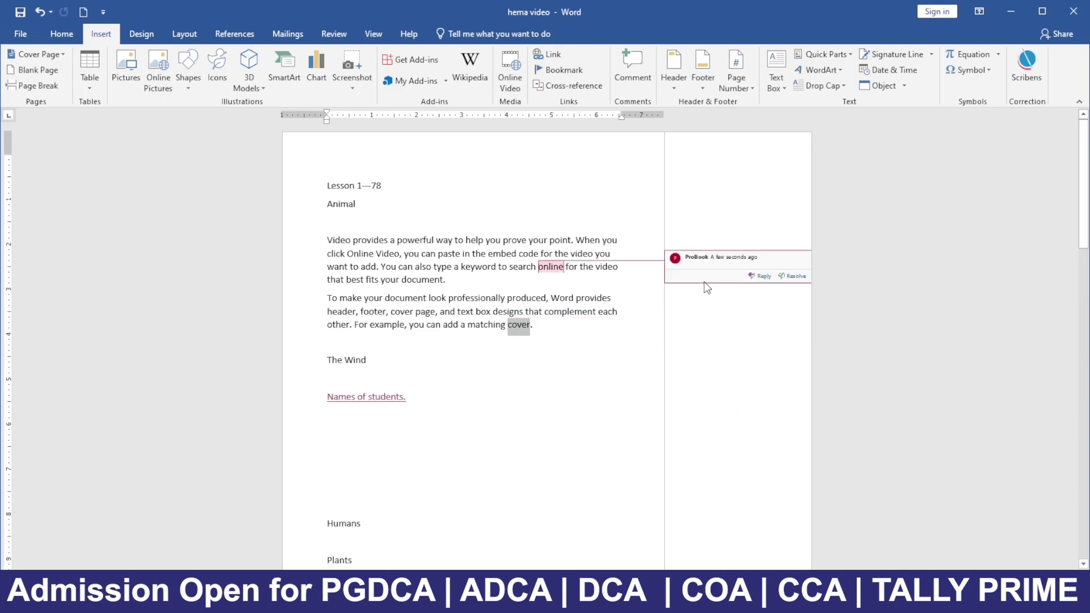
pyautogui.click(591, 328)
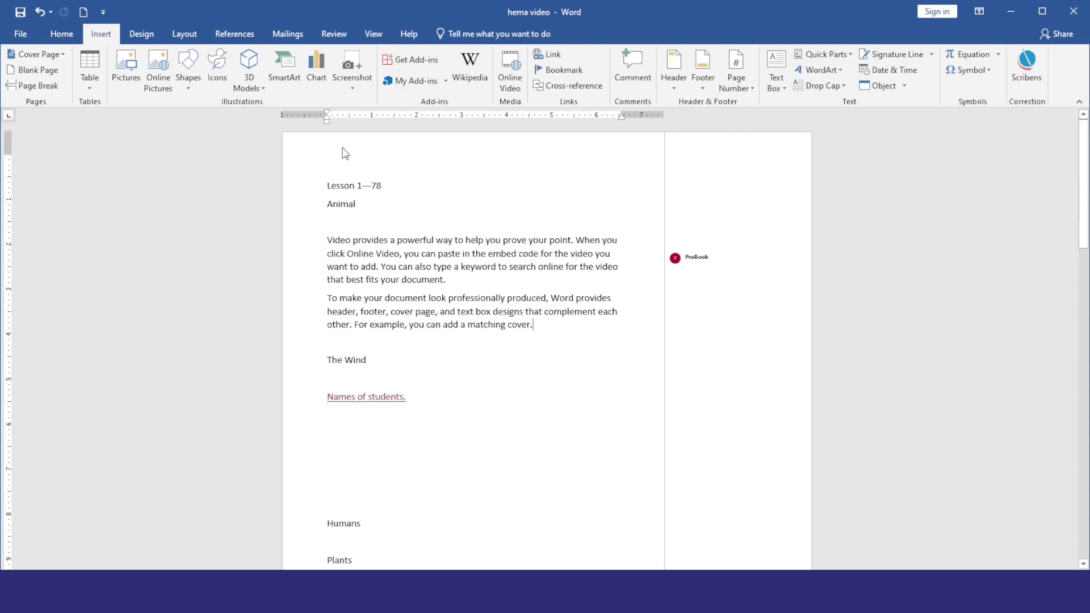
# - Insert a Blank style header with the text "The Institute of computer science" and return to the document body
pyautogui.click(673, 77)
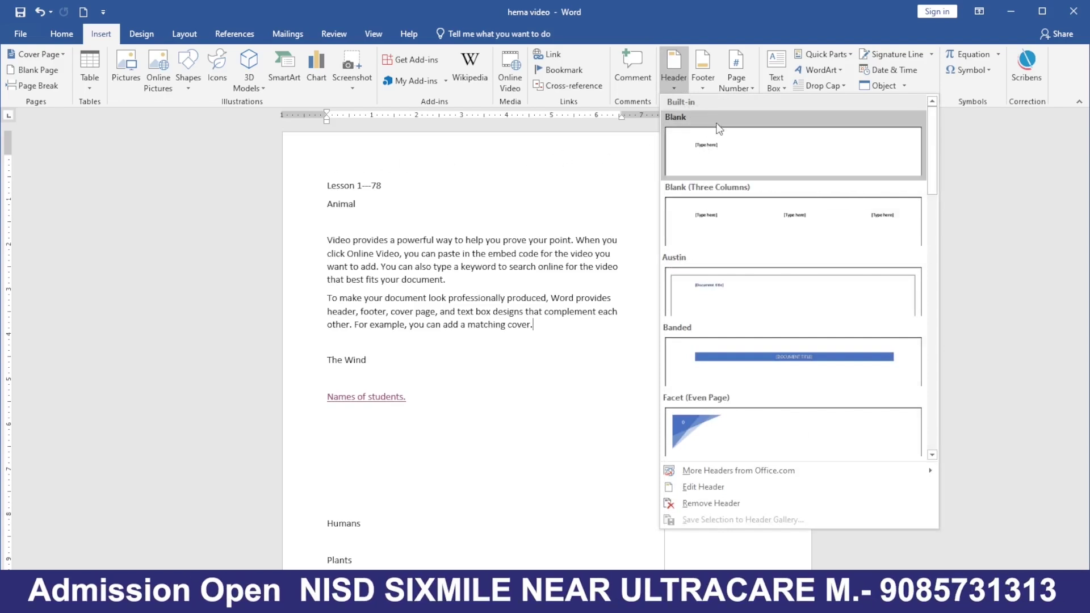
pyautogui.click(721, 162)
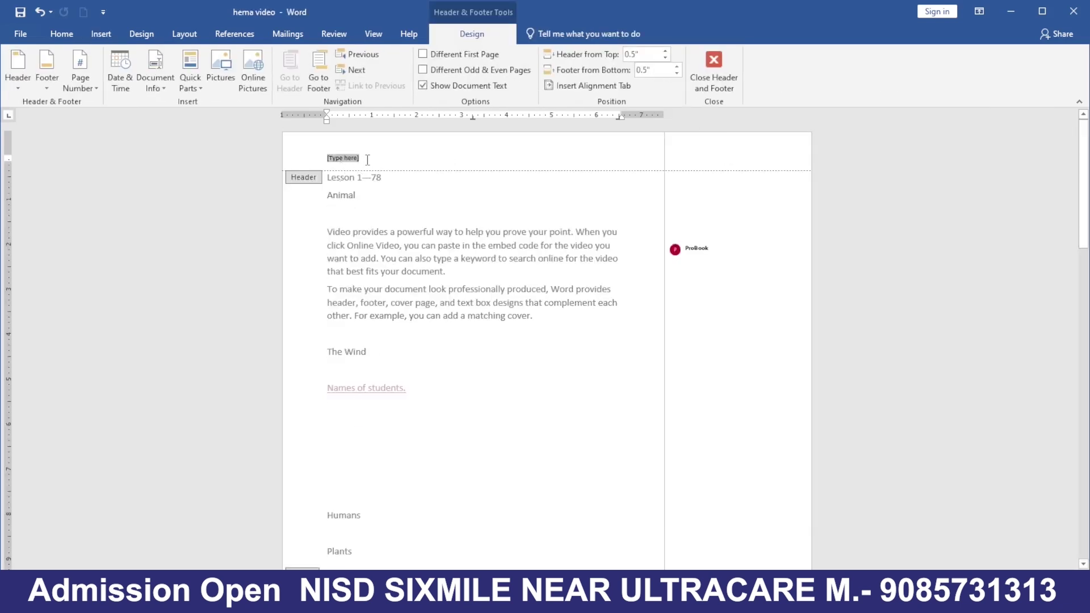
pyautogui.press('Delete')
pyautogui.write('The institute of c')
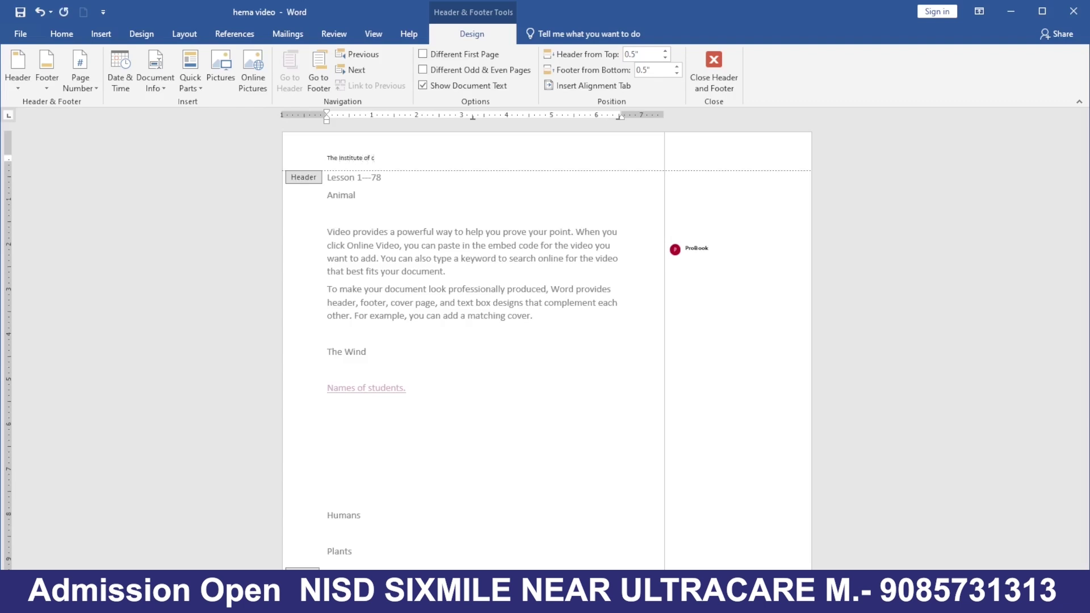
pyautogui.write('er science')
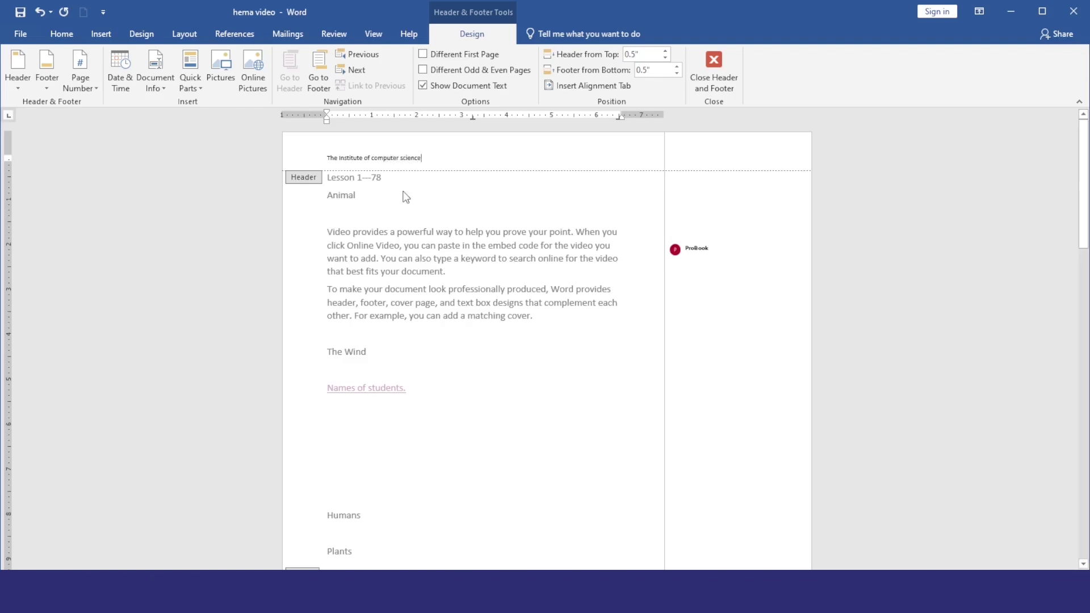
pyautogui.doubleClick(419, 249)
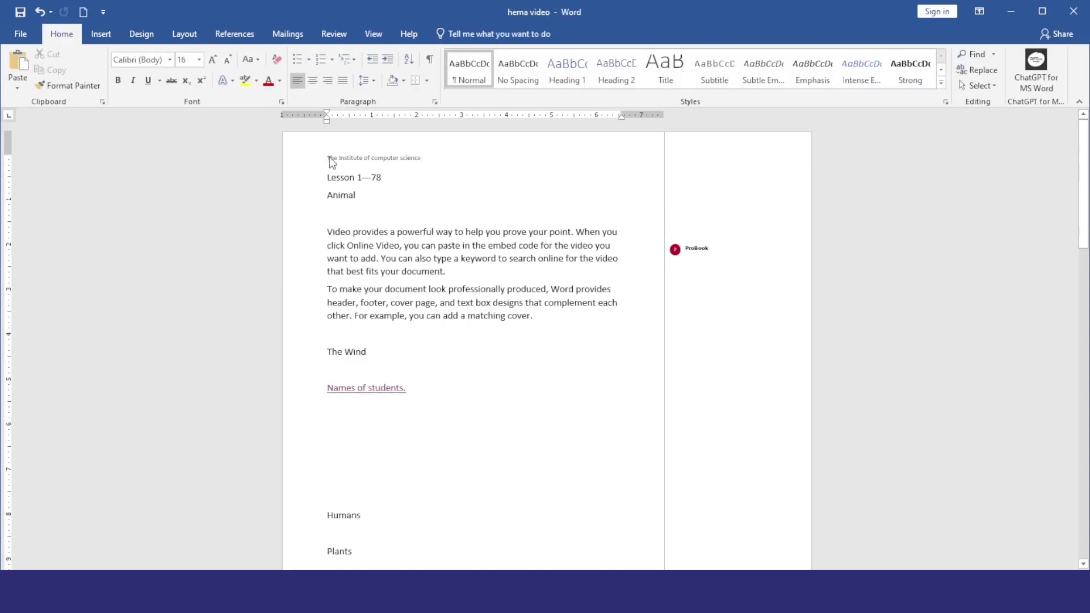
# - Check the header on the Lesson 1, Lesson 2 and Lesson 3 pages of the document
pyautogui.scroll(10, 360, 164)
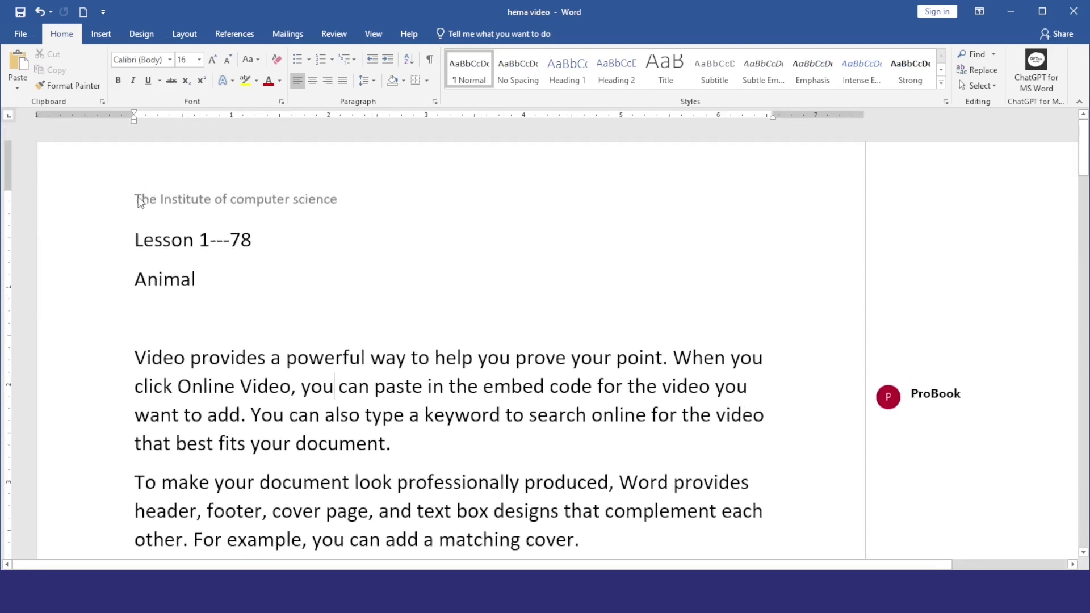
pyautogui.scroll(-3, 341, 200)
pyautogui.scroll(-12, 341, 200)
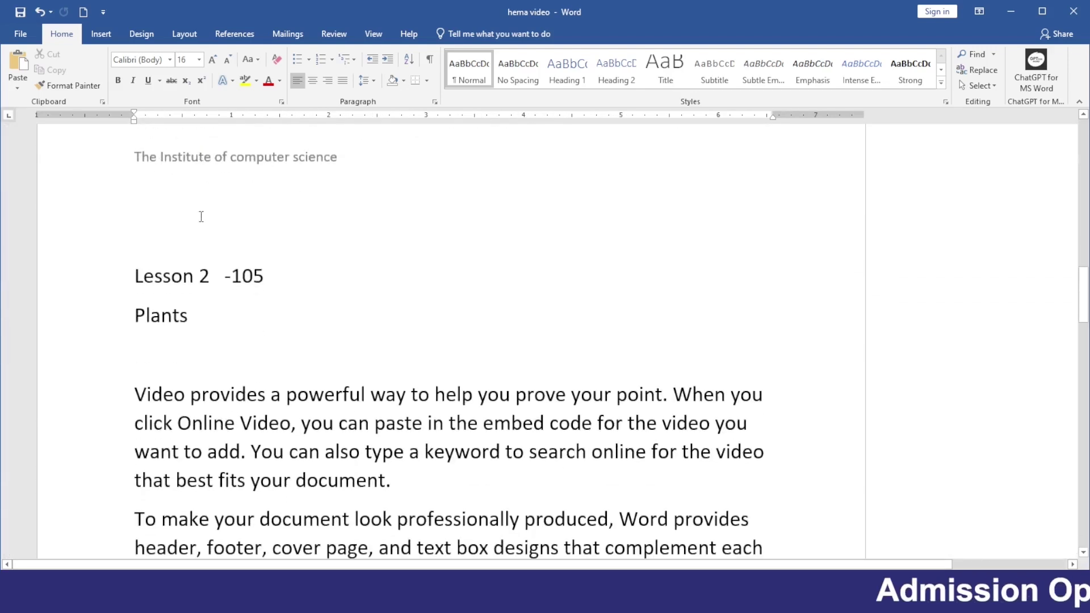
pyautogui.scroll(-4, 328, 178)
pyautogui.scroll(-10, 328, 178)
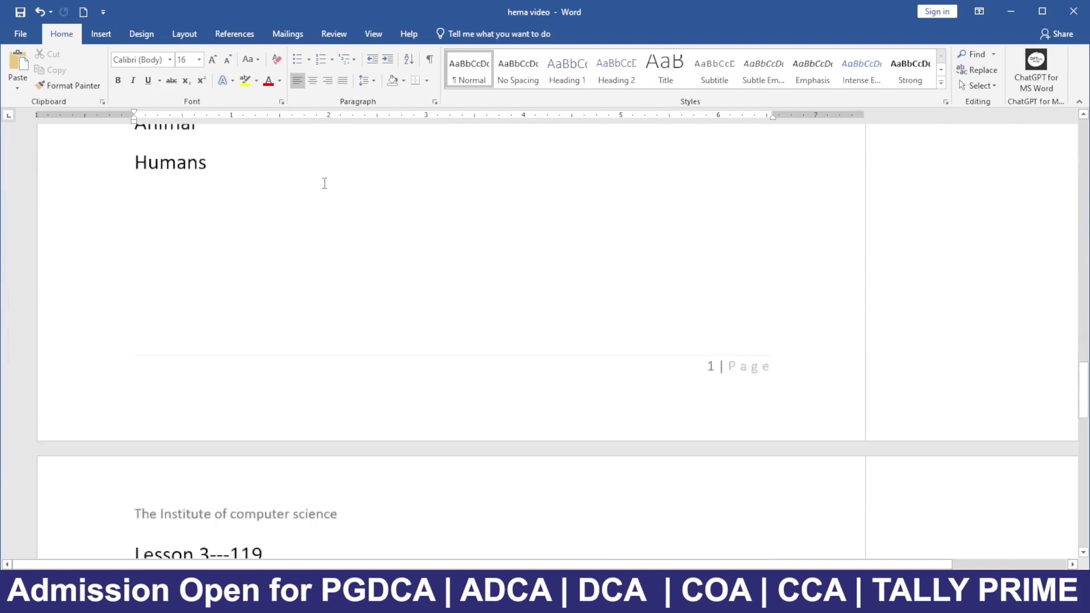
pyautogui.scroll(-2, 191, 265)
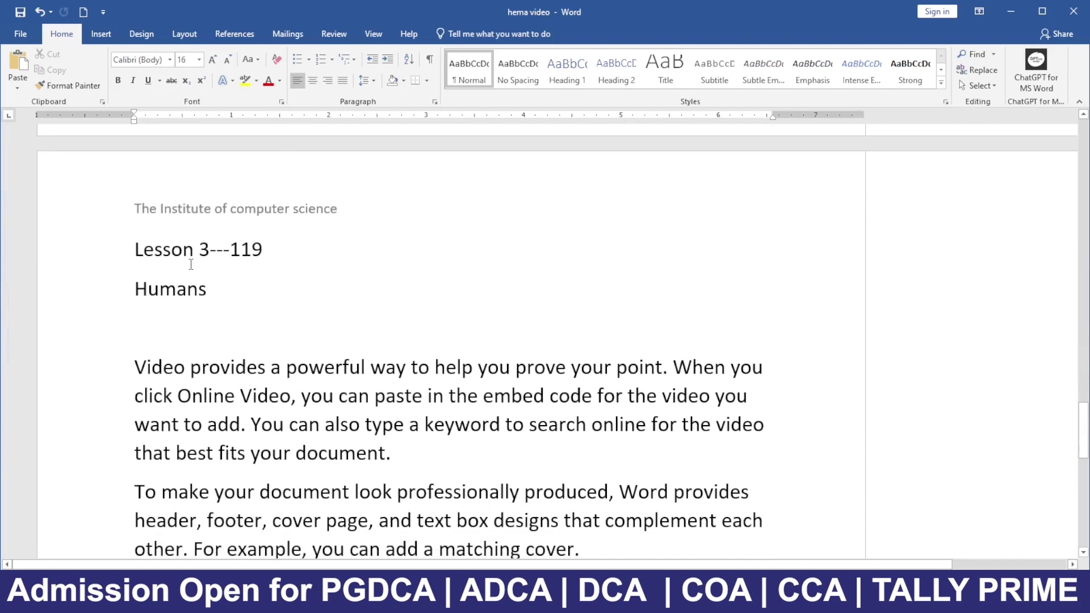
pyautogui.scroll(-5, 191, 265)
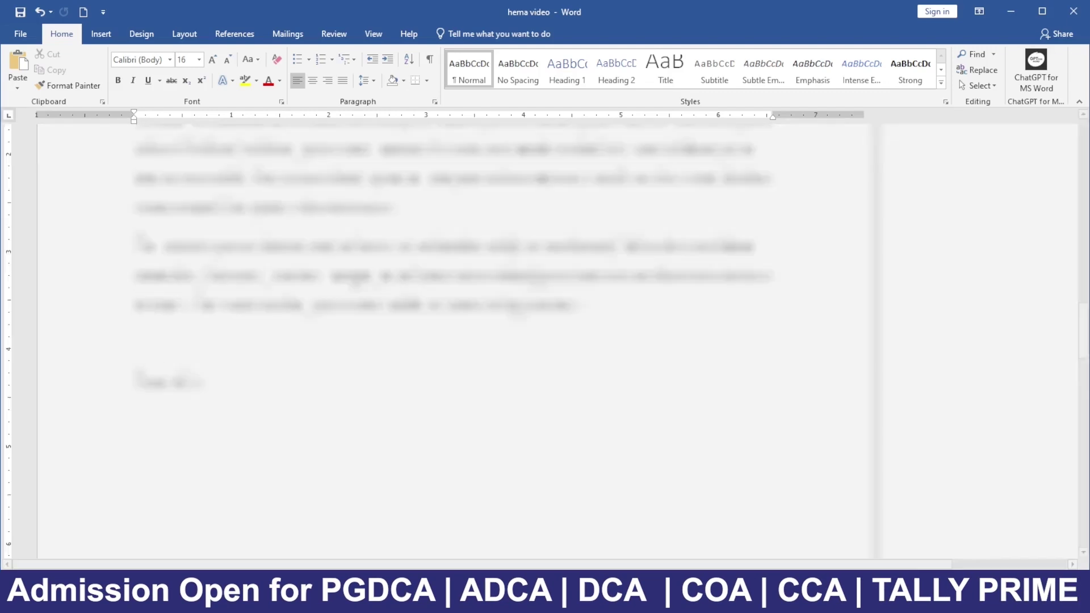
pyautogui.scroll(-8, 191, 265)
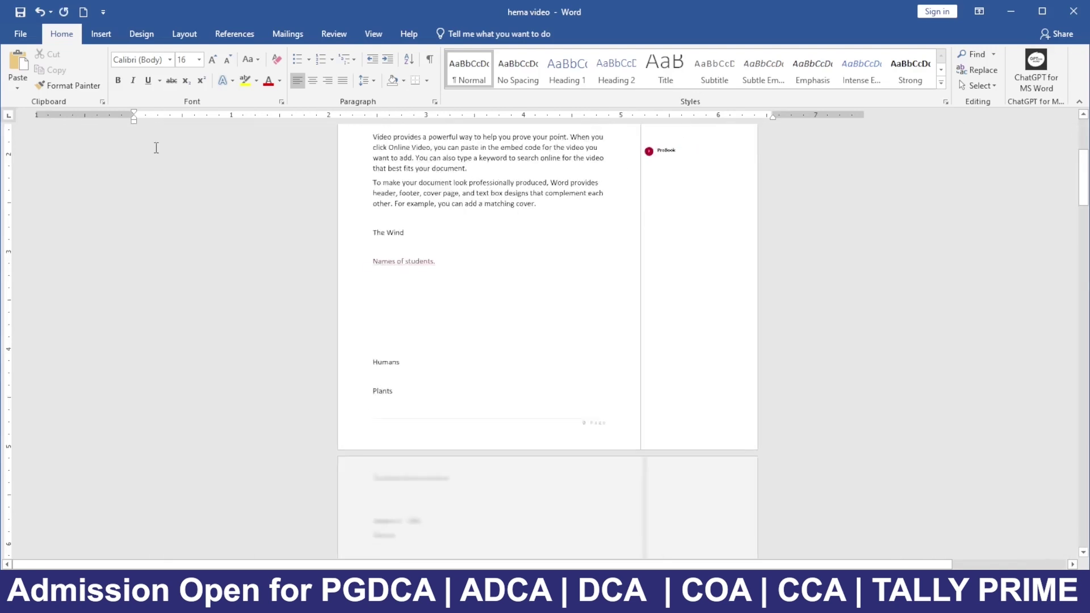
pyautogui.keyDown('ctrl'); pyautogui.scroll(8, 151, 154); pyautogui.keyUp('ctrl')
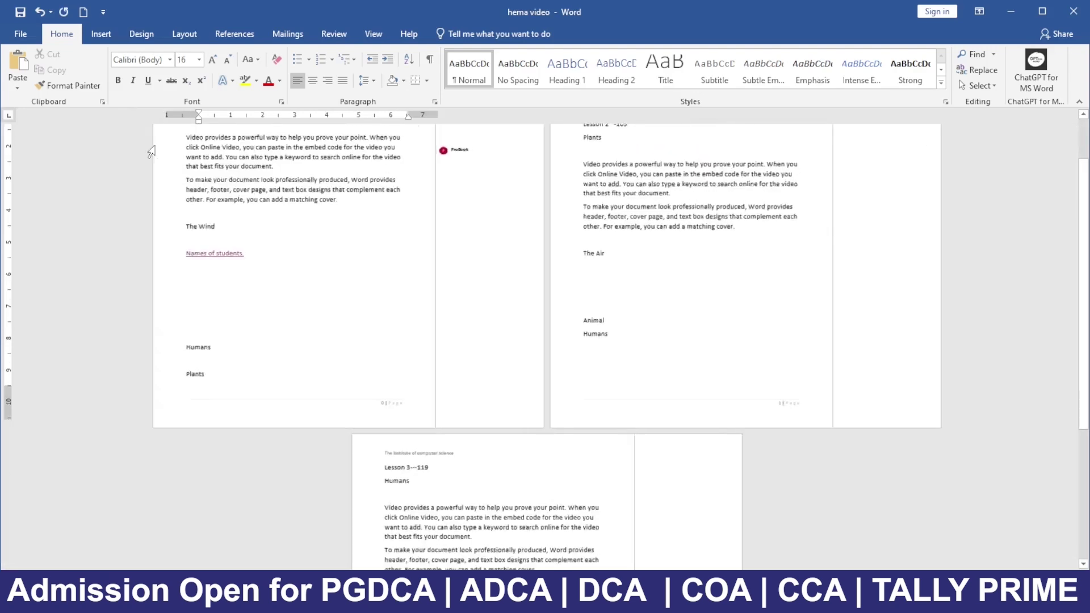
pyautogui.scroll(3, 153, 146)
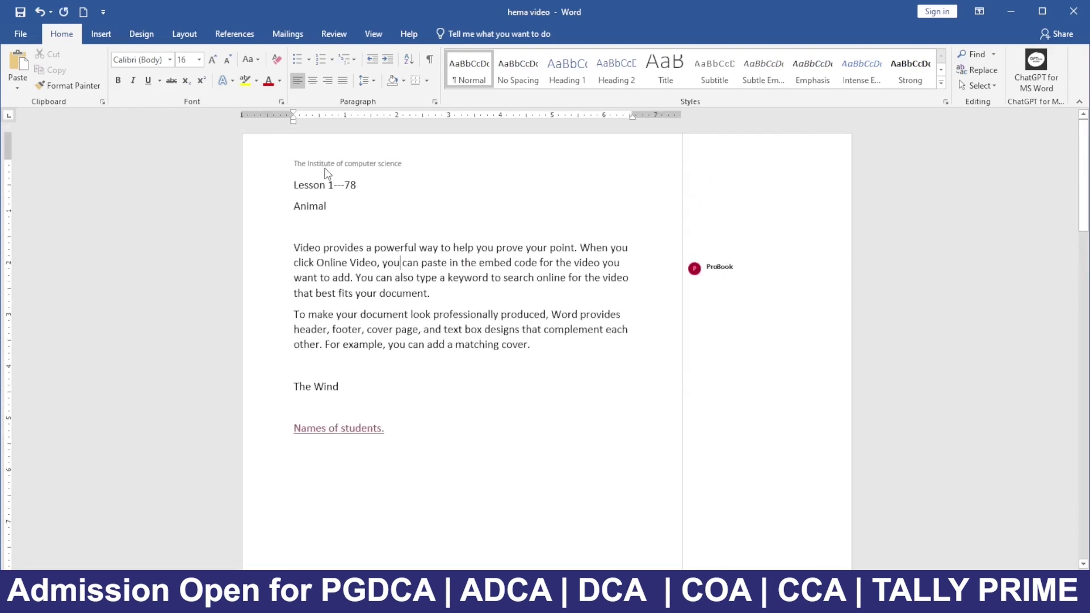
# - Remove the page header from the document and undo the removal
pyautogui.click(100, 35)
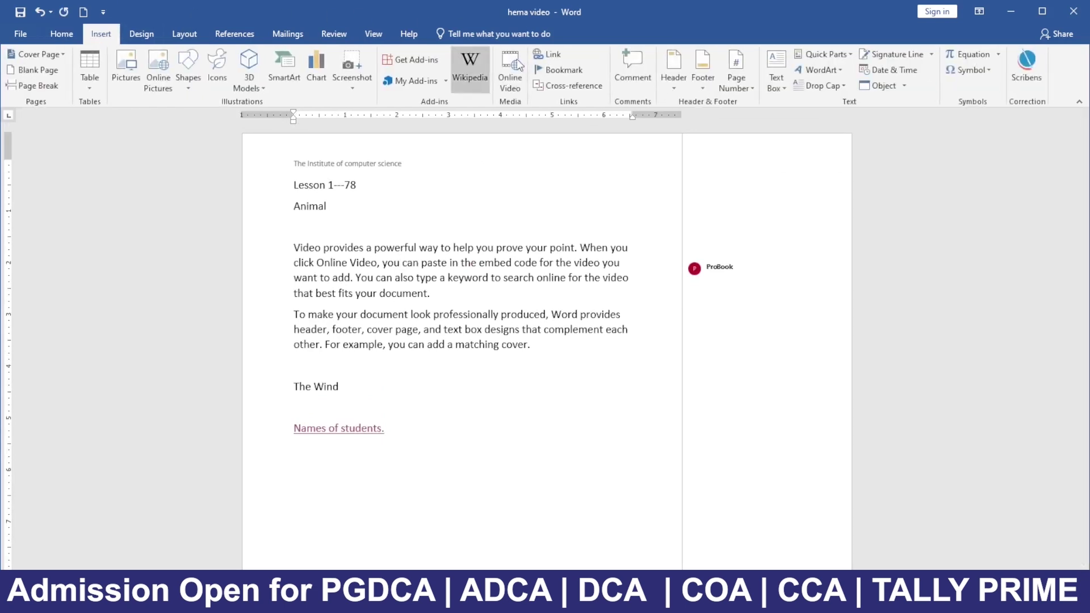
pyautogui.rightClick(673, 77)
pyautogui.click(673, 78)
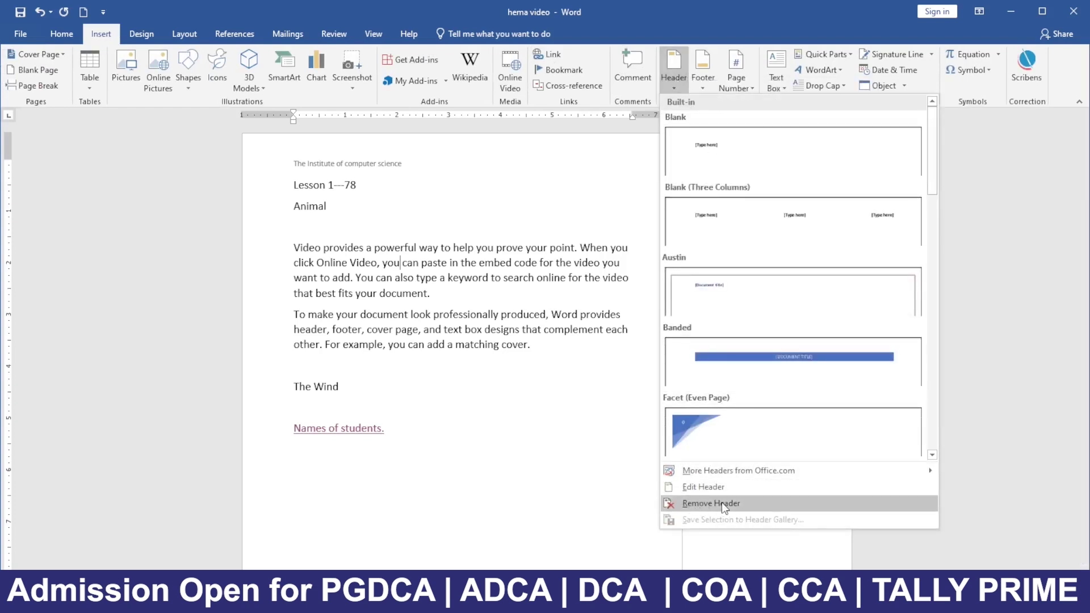
pyautogui.click(698, 503)
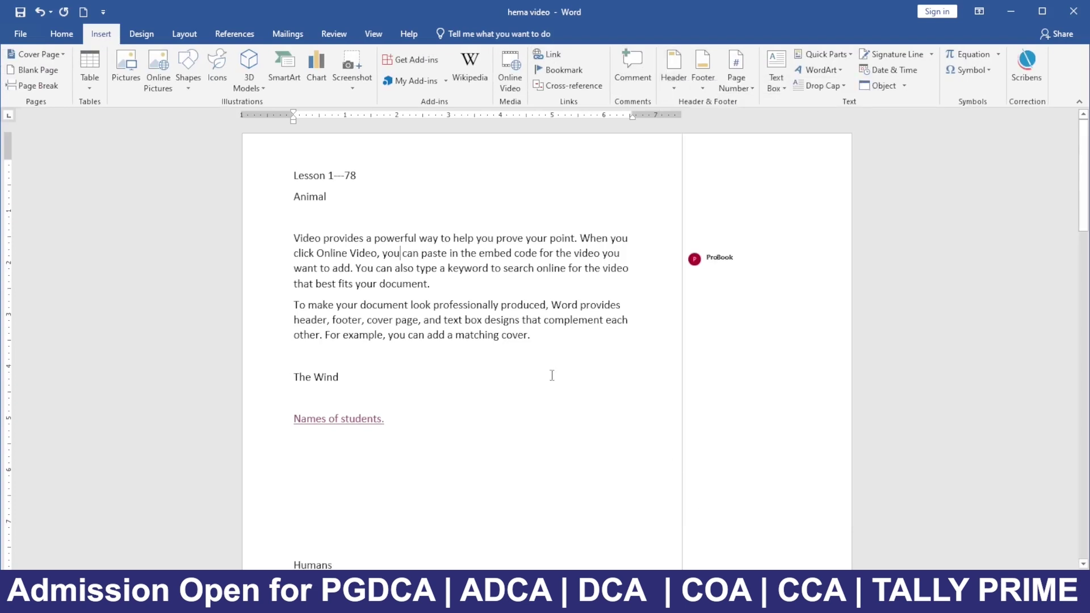
pyautogui.hotkey('ctrl', 'z')
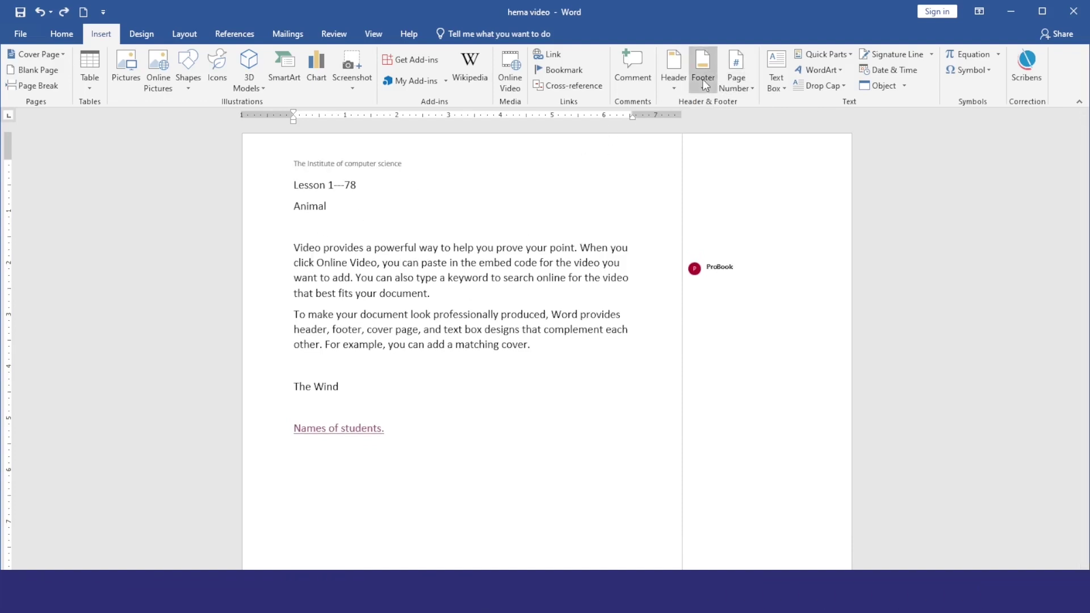
# - Remove the page numbers from the bottom of the document's pages
pyautogui.scroll(-5, 394, 297)
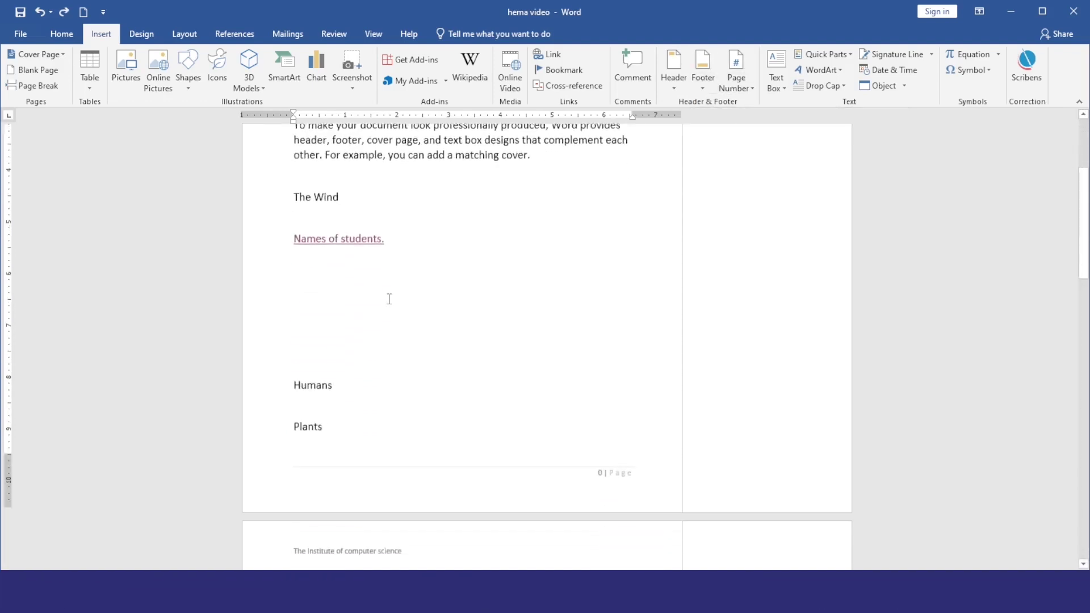
pyautogui.click(620, 470)
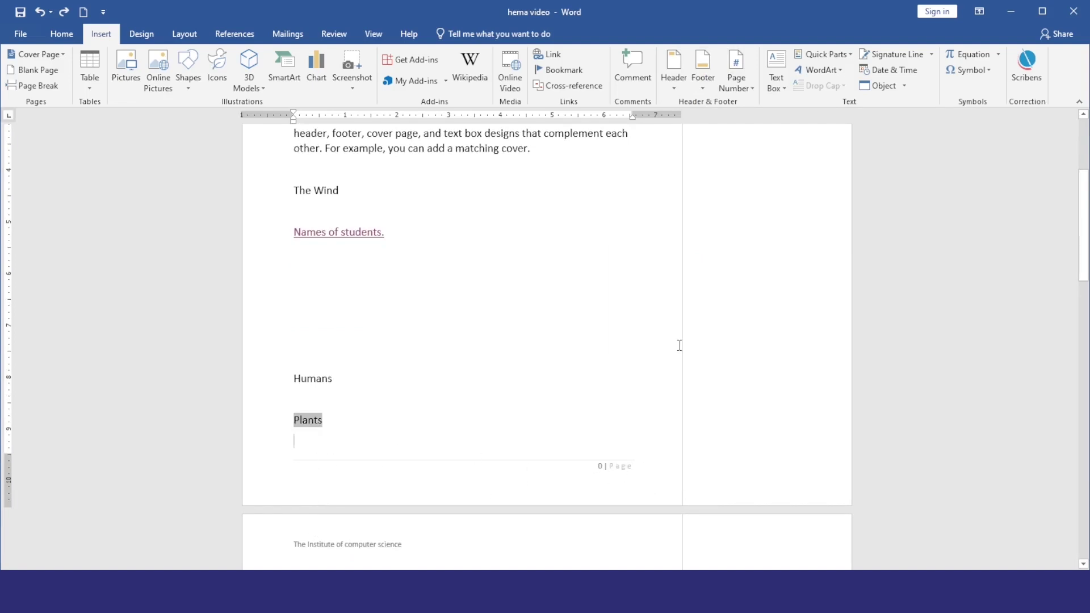
pyautogui.click(737, 73)
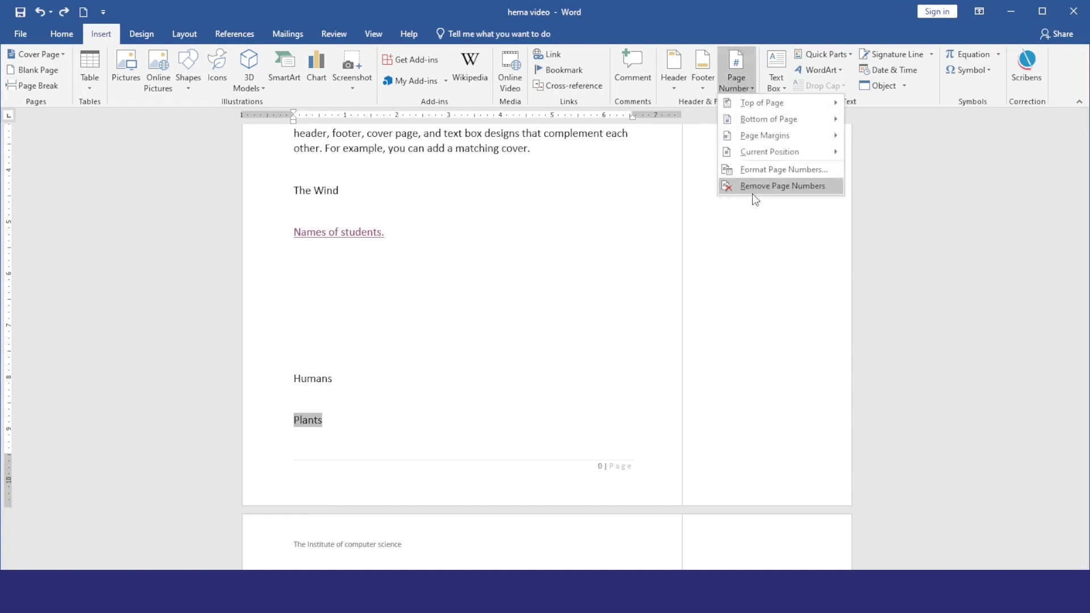
pyautogui.click(752, 194)
pyautogui.scroll(4, 497, 405)
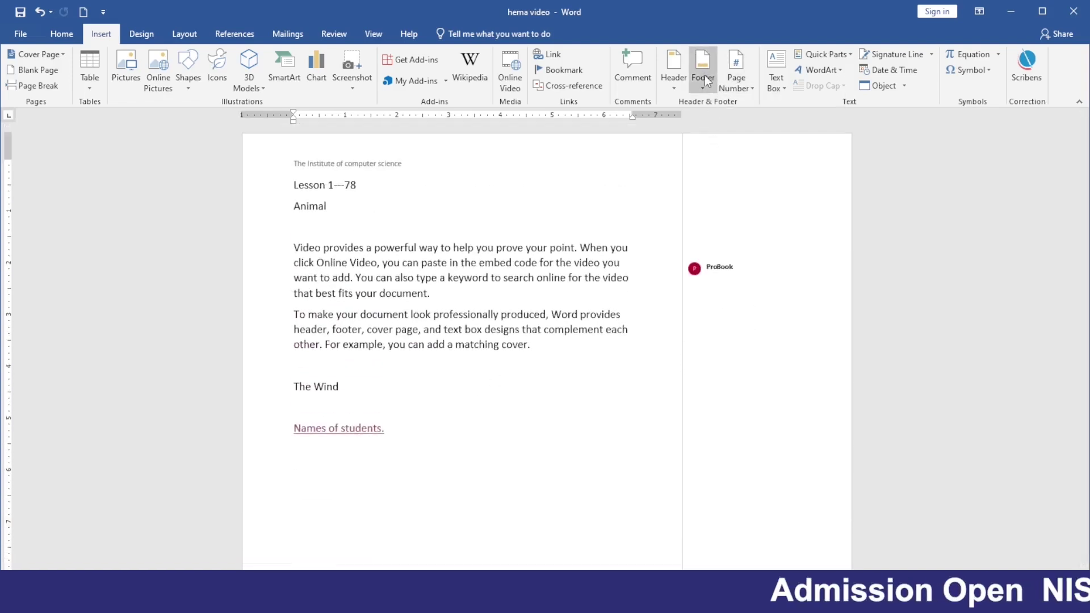
pyautogui.scroll(-3, 509, 453)
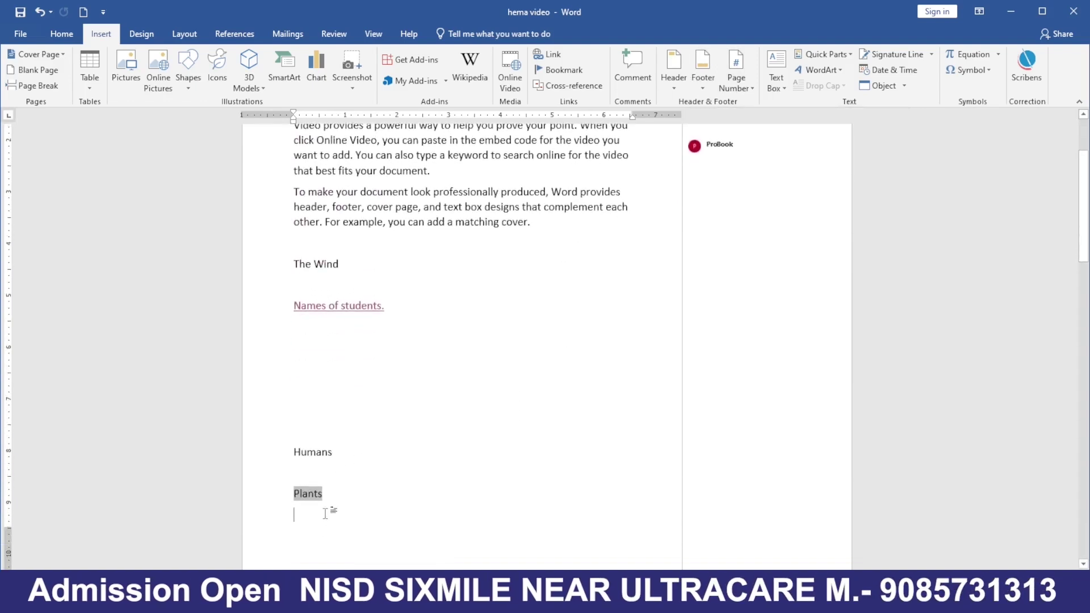
pyautogui.scroll(3, 349, 352)
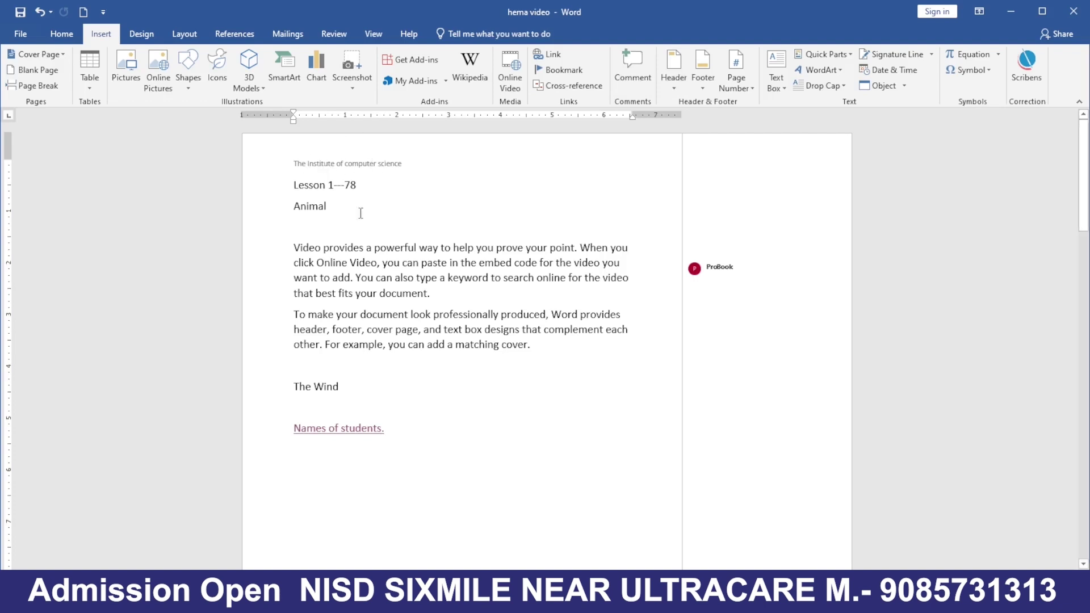
# - Insert a Blank (Three Columns) style footer in the document
pyautogui.scroll(-3, 326, 183)
pyautogui.scroll(1, 327, 183)
pyautogui.scroll(1, 394, 134)
pyautogui.scroll(-5, 365, 367)
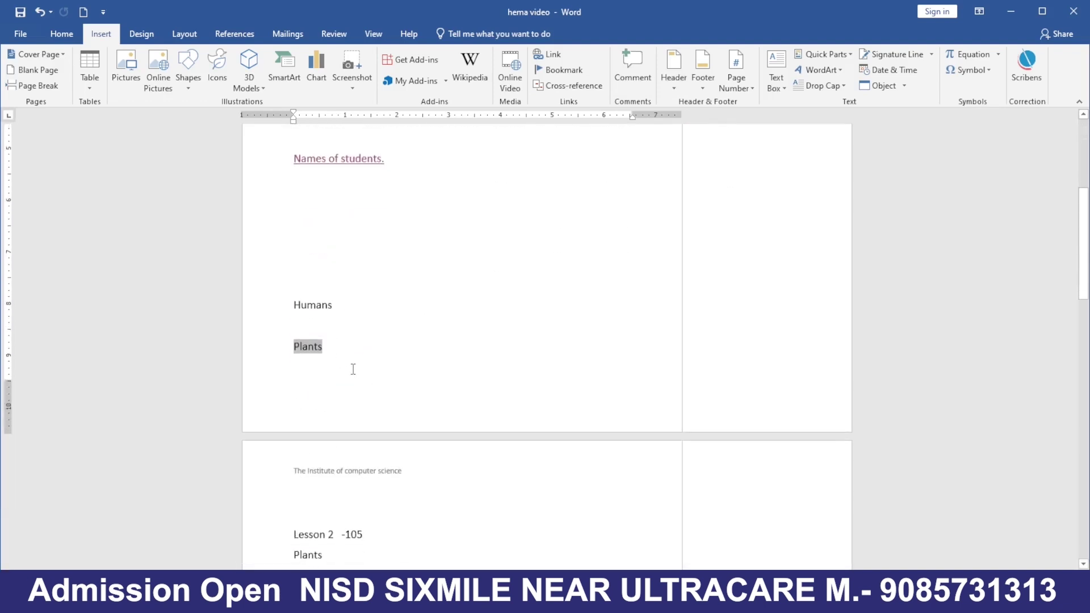
pyautogui.click(343, 347)
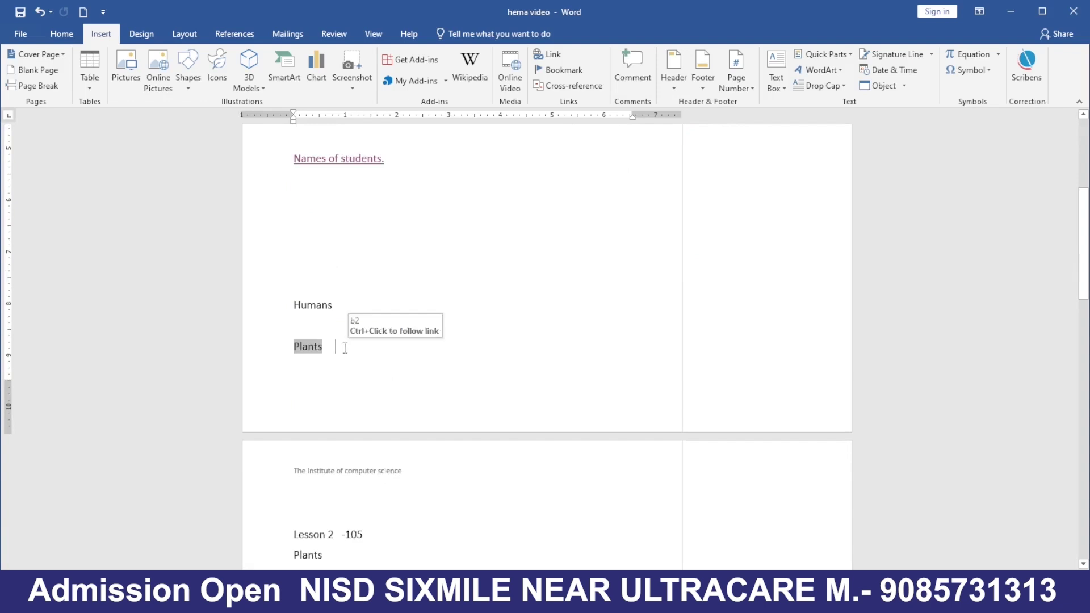
pyautogui.click(702, 79)
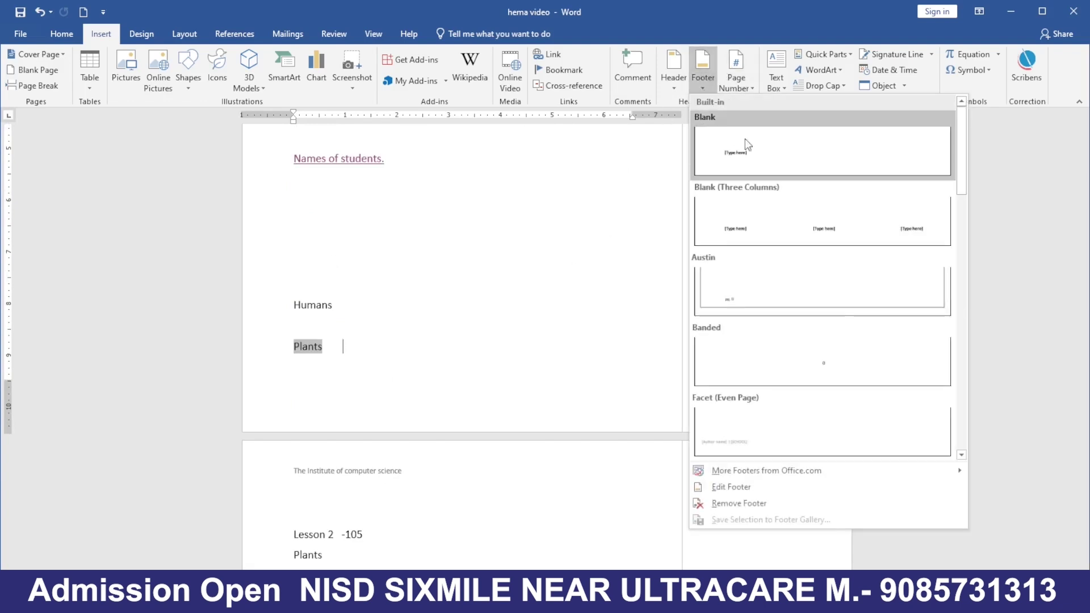
pyautogui.click(738, 230)
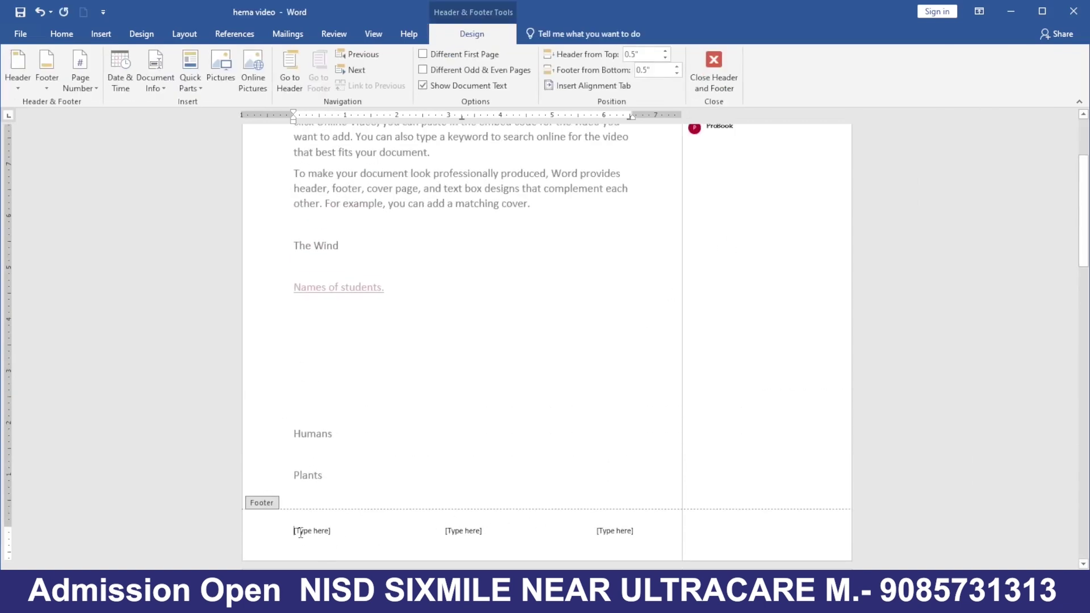
# - Enter "Computer book" in the first of the three footer placeholders and return to the document body
pyautogui.click(300, 531)
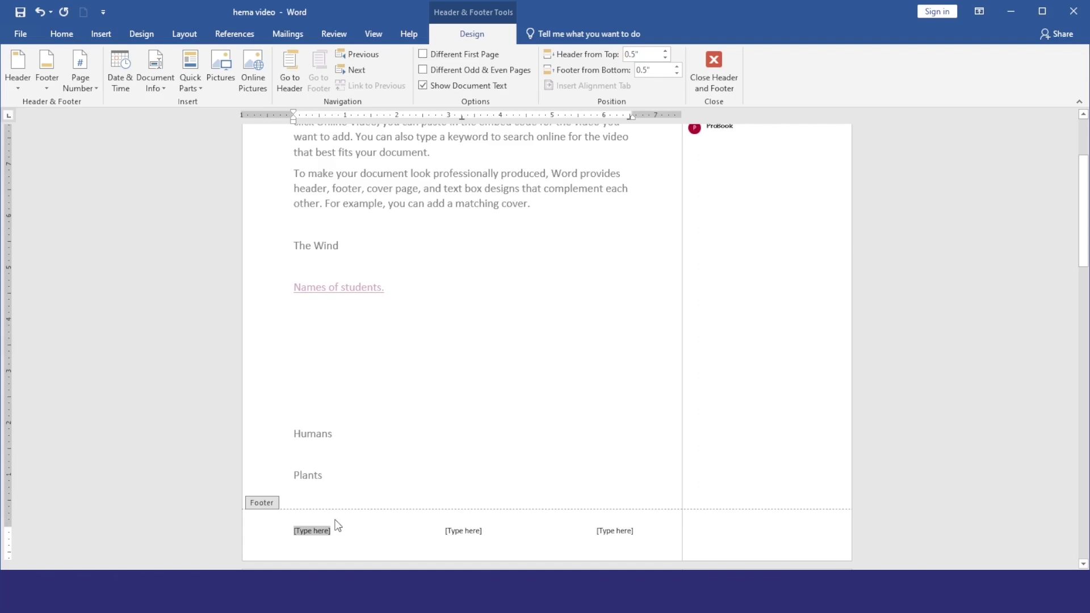
pyautogui.write('Anima')
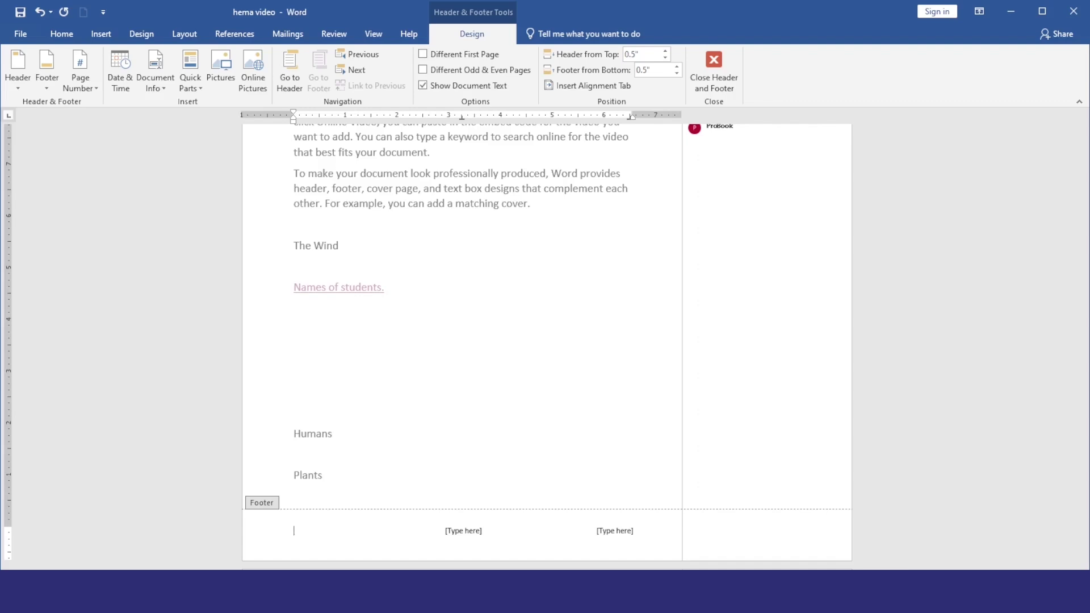
pyautogui.write('cputer book')
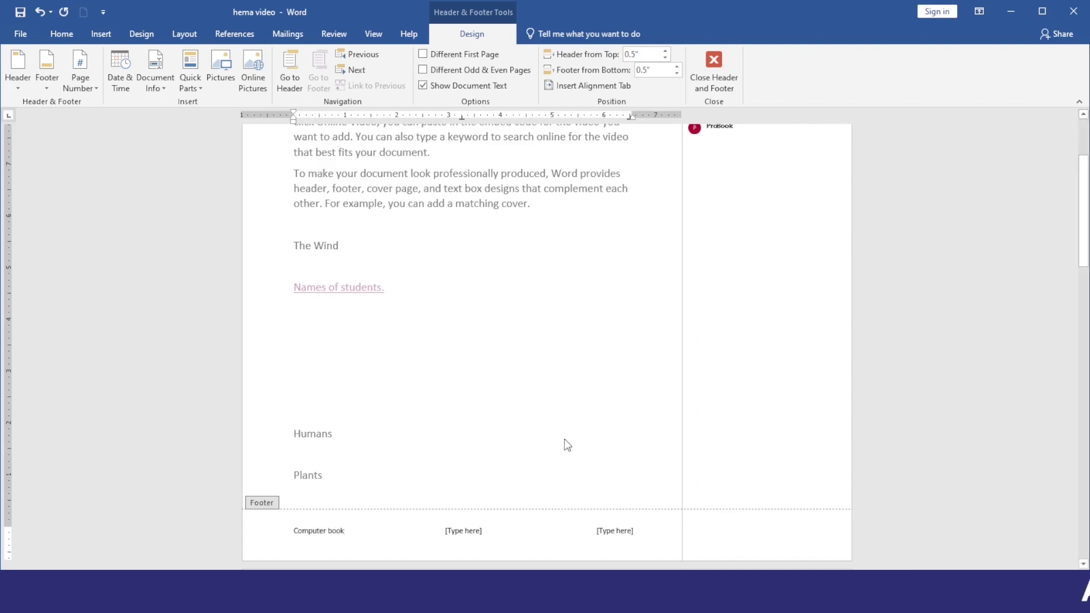
pyautogui.doubleClick(518, 318)
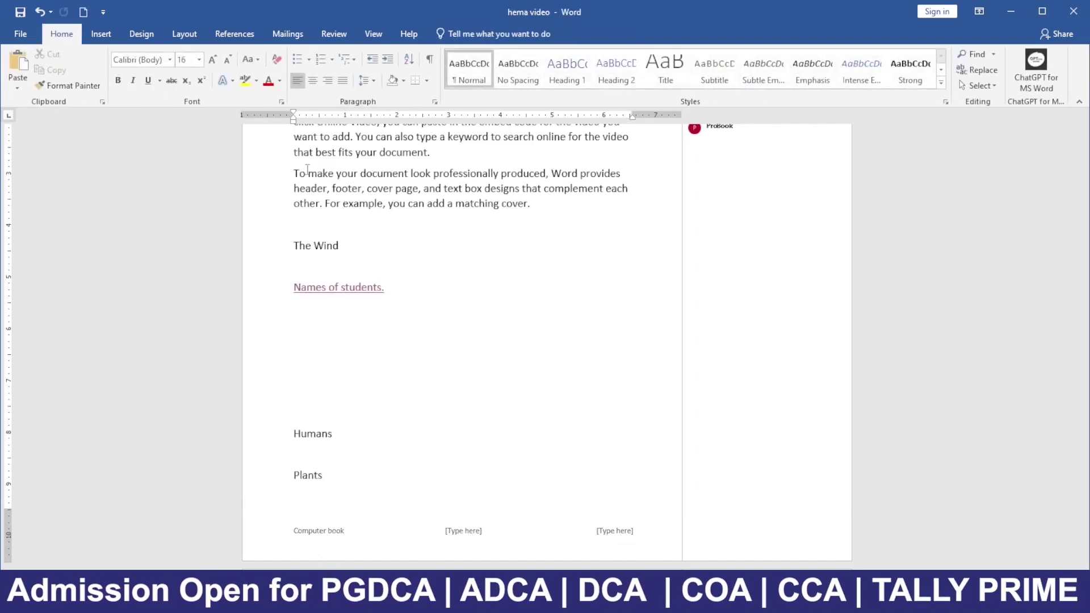
# - Replace the three-column footer with a Blank style footer reading "Computer book" and return to the document body
pyautogui.click(104, 33)
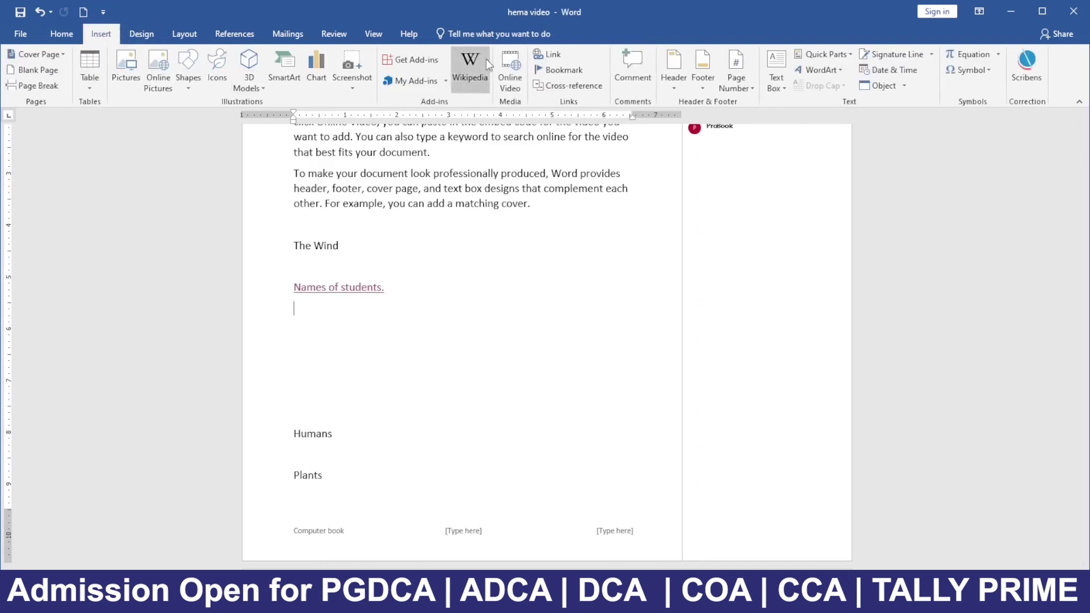
pyautogui.click(703, 71)
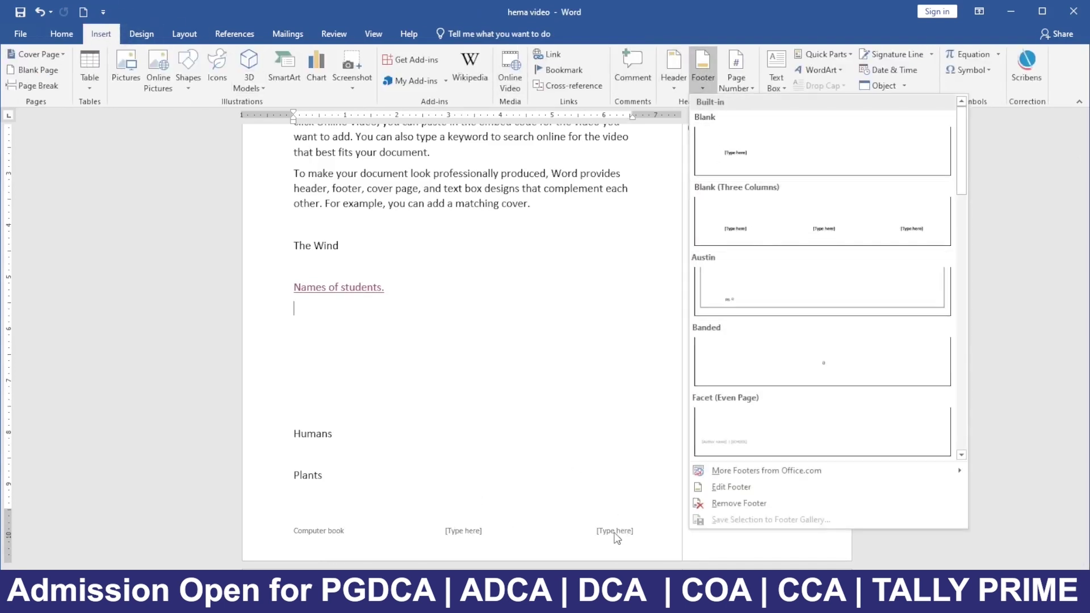
pyautogui.click(768, 152)
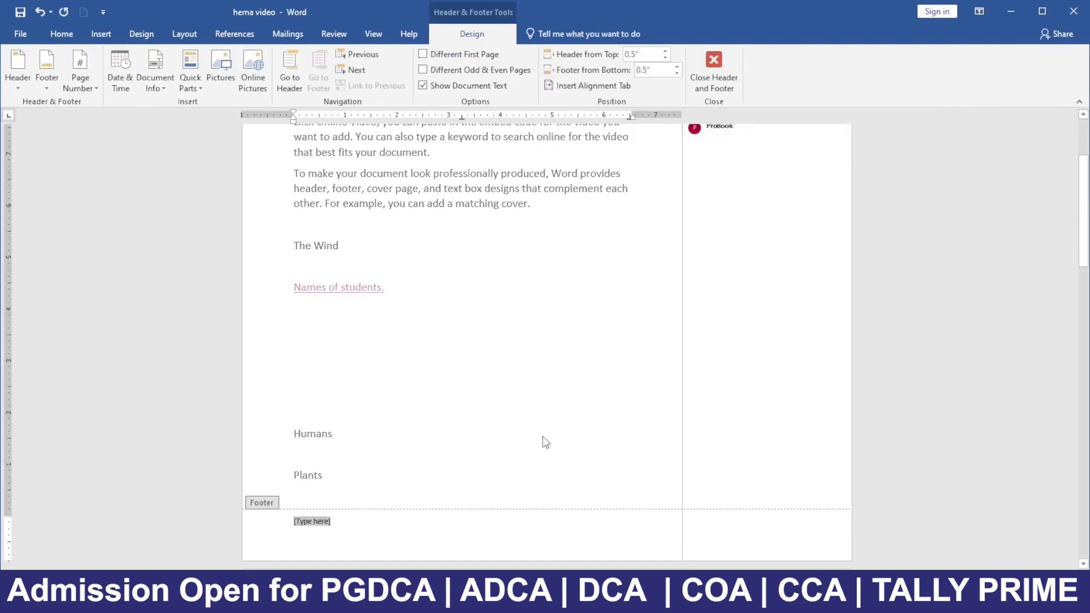
pyautogui.write('computer')
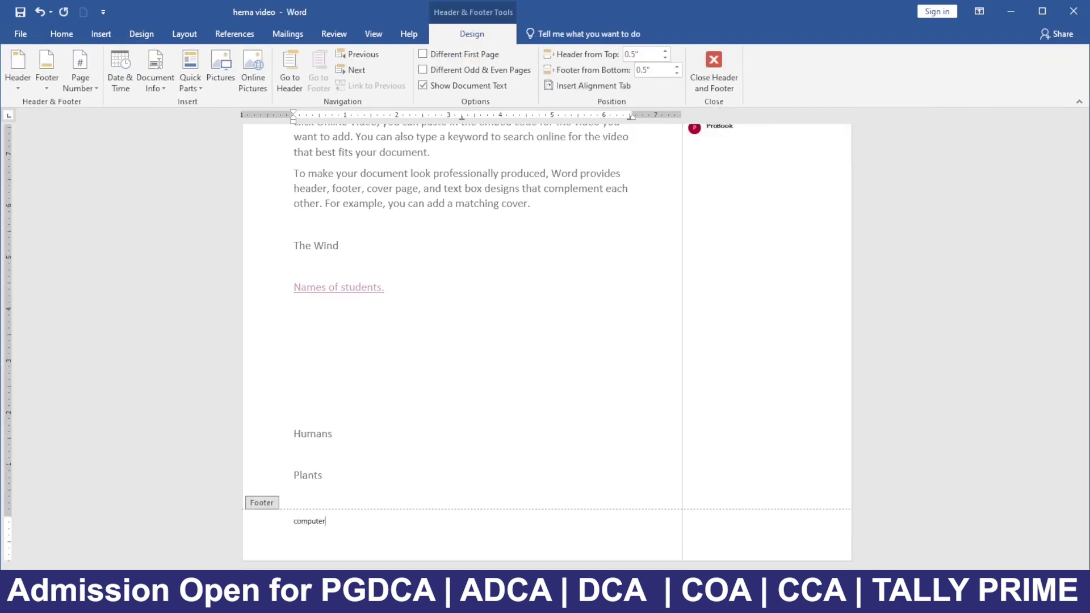
pyautogui.write(' t')
pyautogui.write('ook')
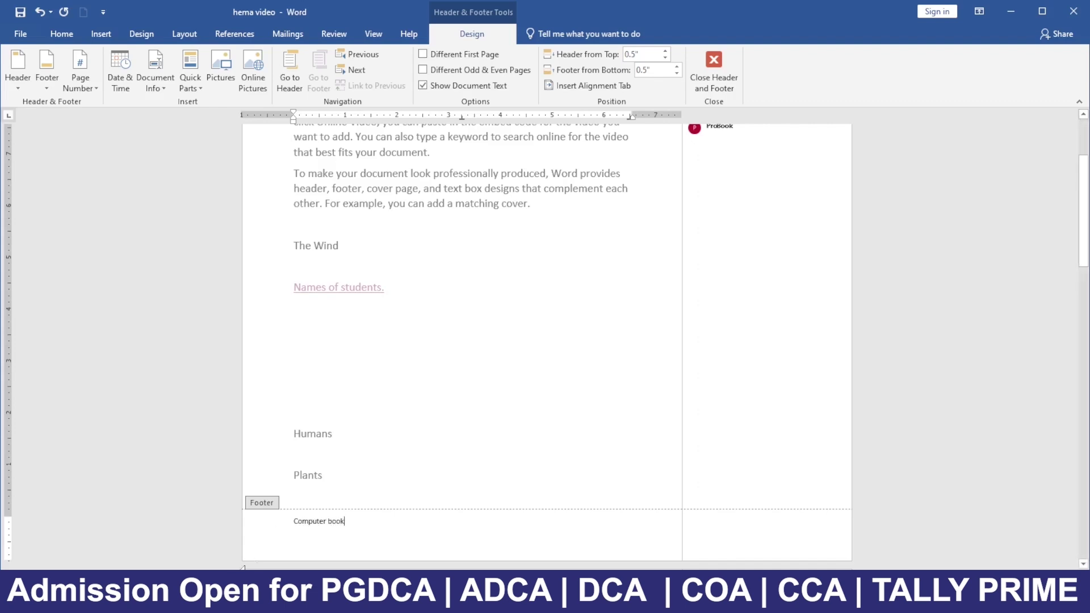
pyautogui.doubleClick(409, 441)
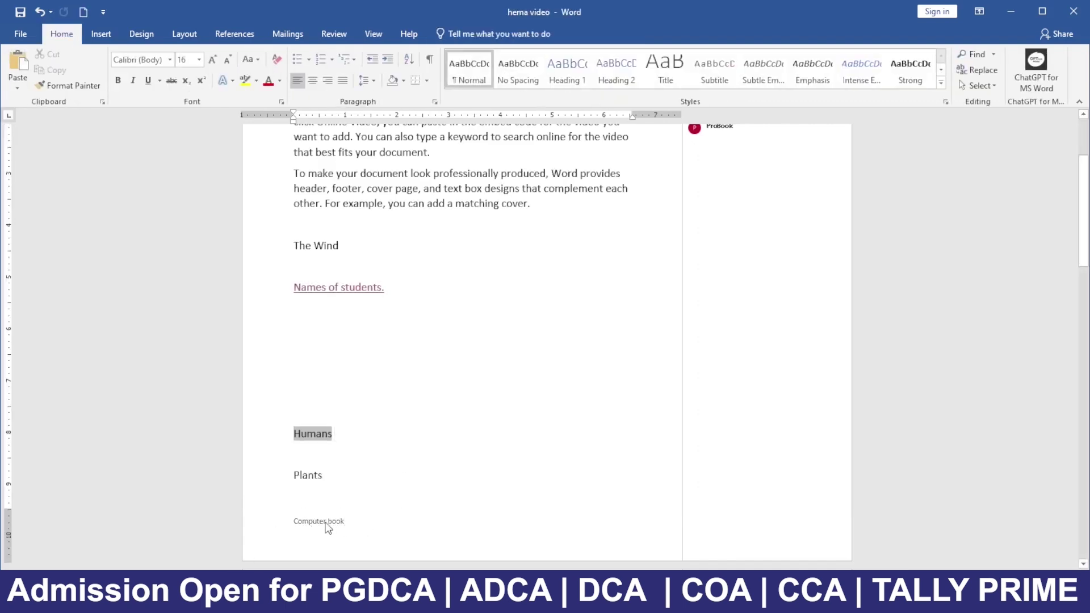
# - Insert page numbers at the top of the page in the Accent Bar 2 style
pyautogui.click(100, 34)
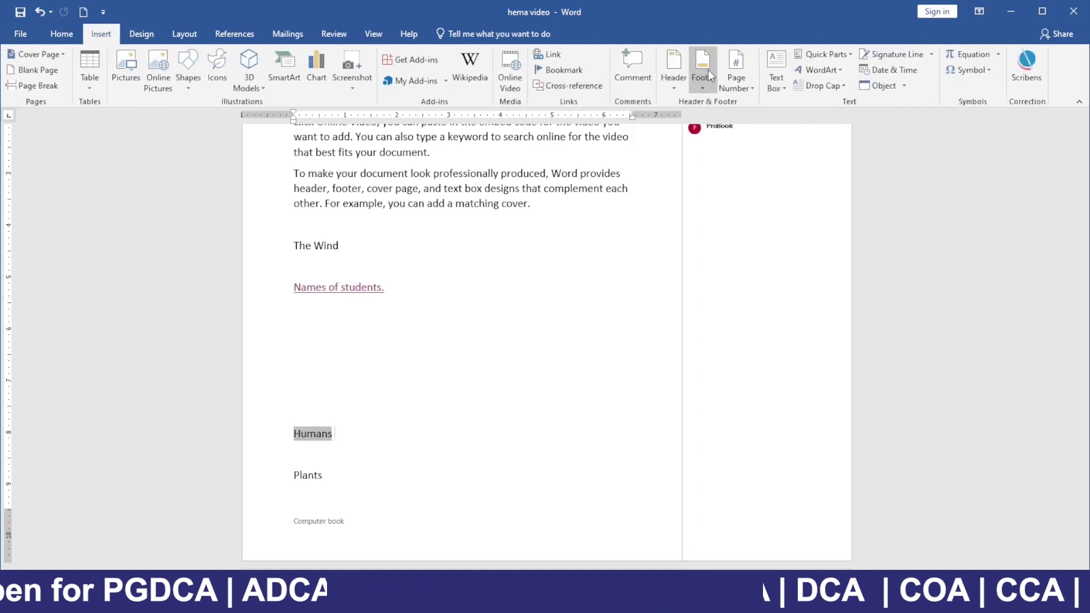
pyautogui.scroll(3, 364, 189)
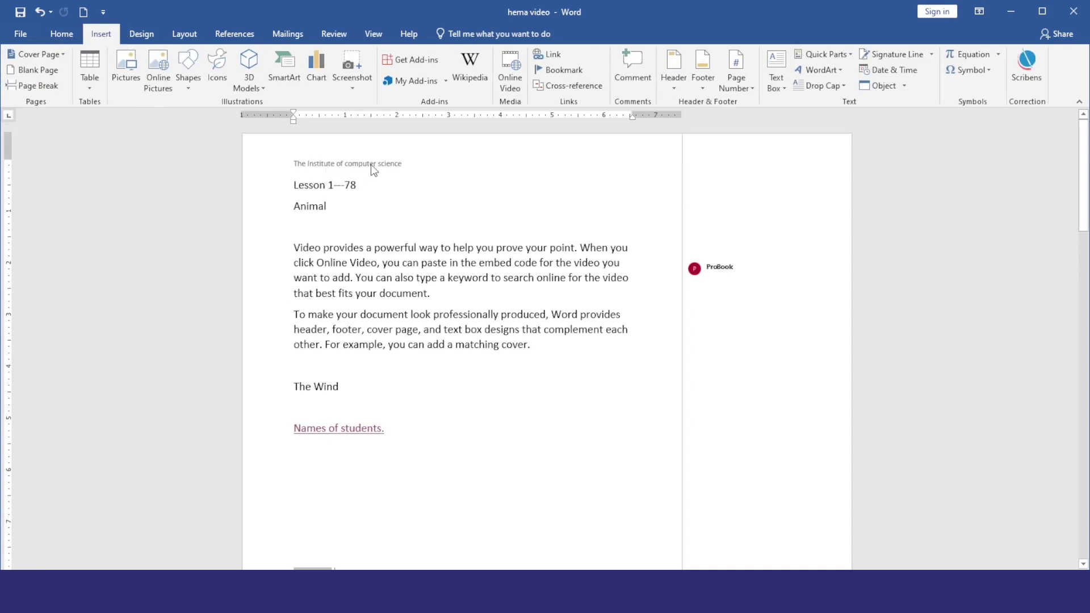
pyautogui.scroll(-5, 370, 165)
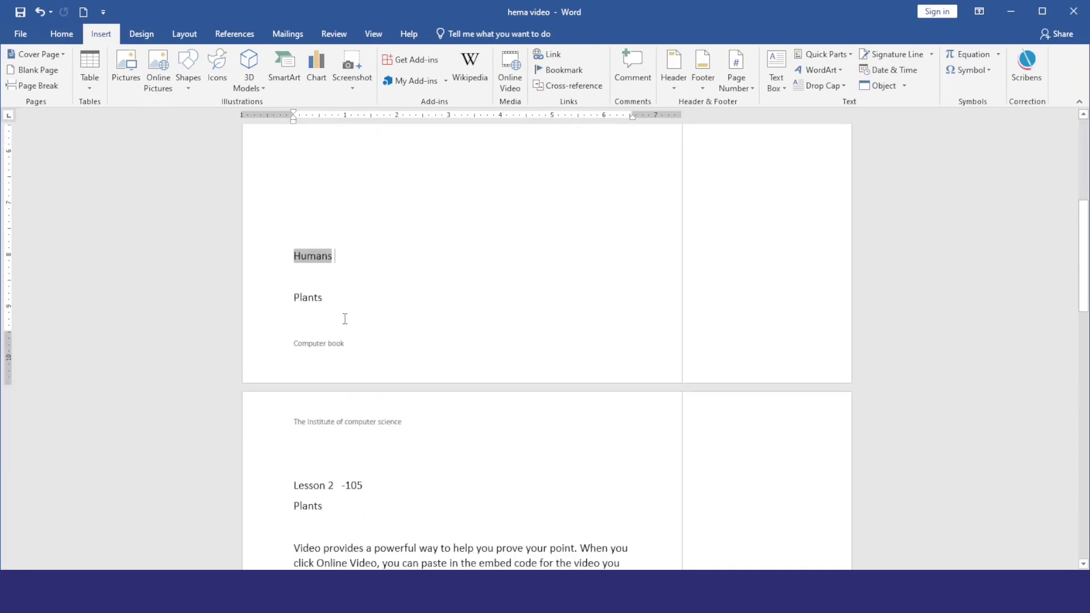
pyautogui.scroll(2, 345, 319)
pyautogui.click(392, 298)
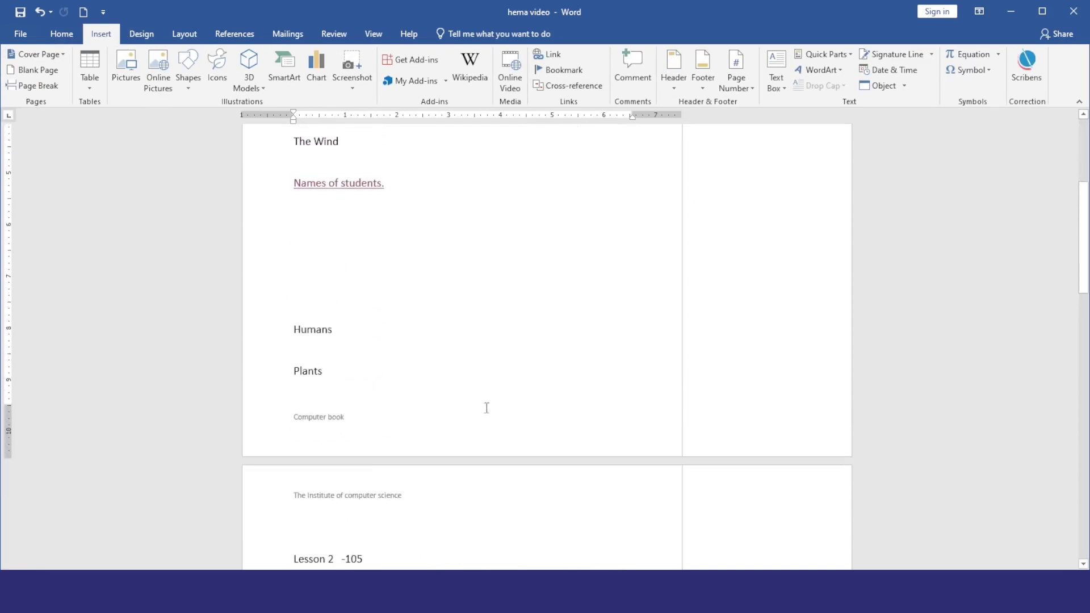
pyautogui.click(734, 76)
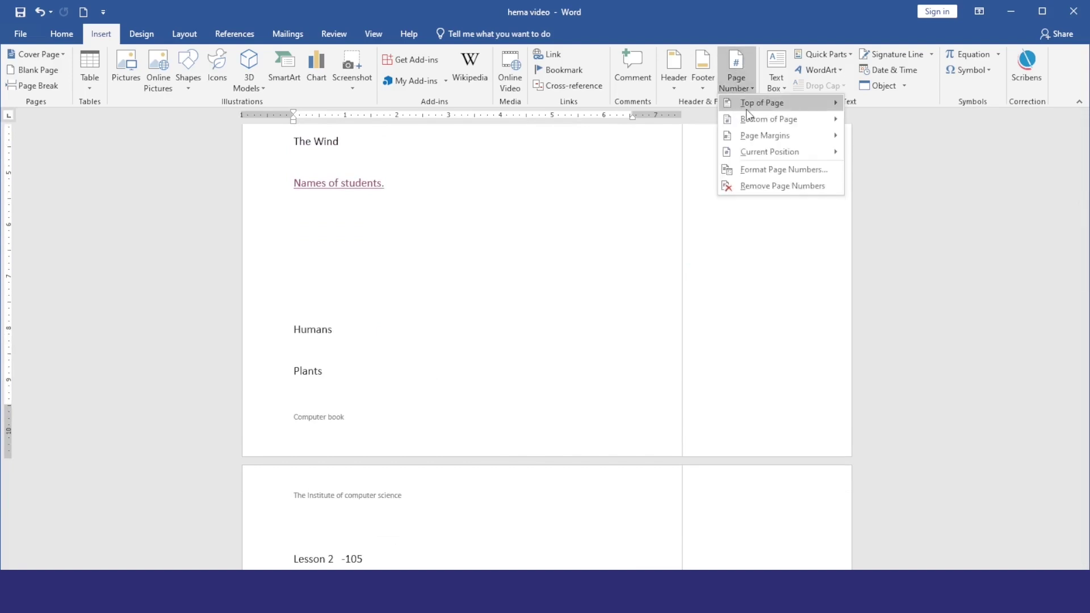
pyautogui.moveTo(747, 105)
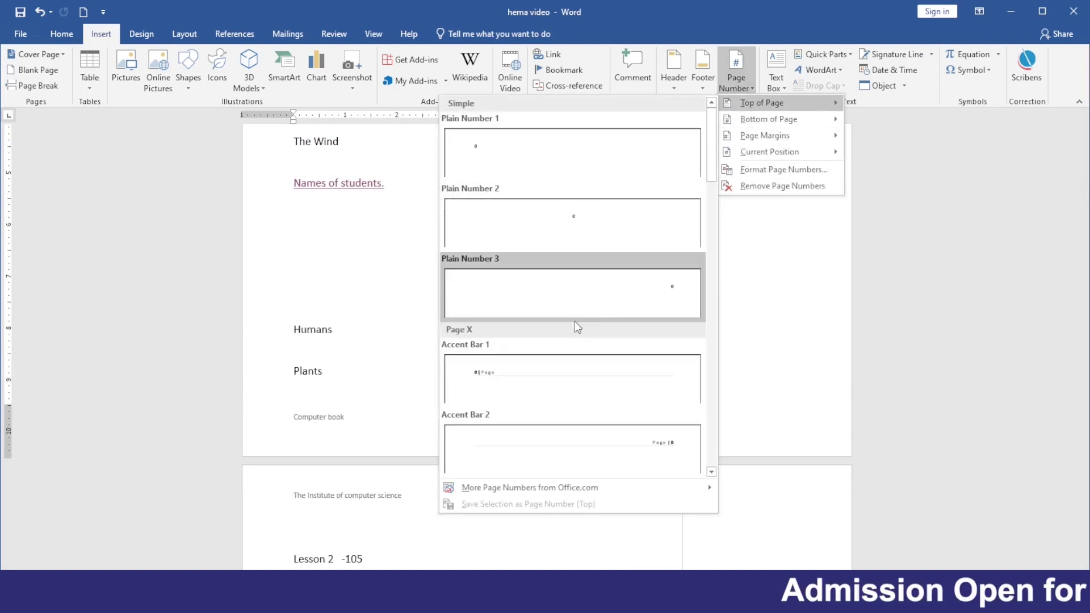
pyautogui.scroll(-10, 574, 265)
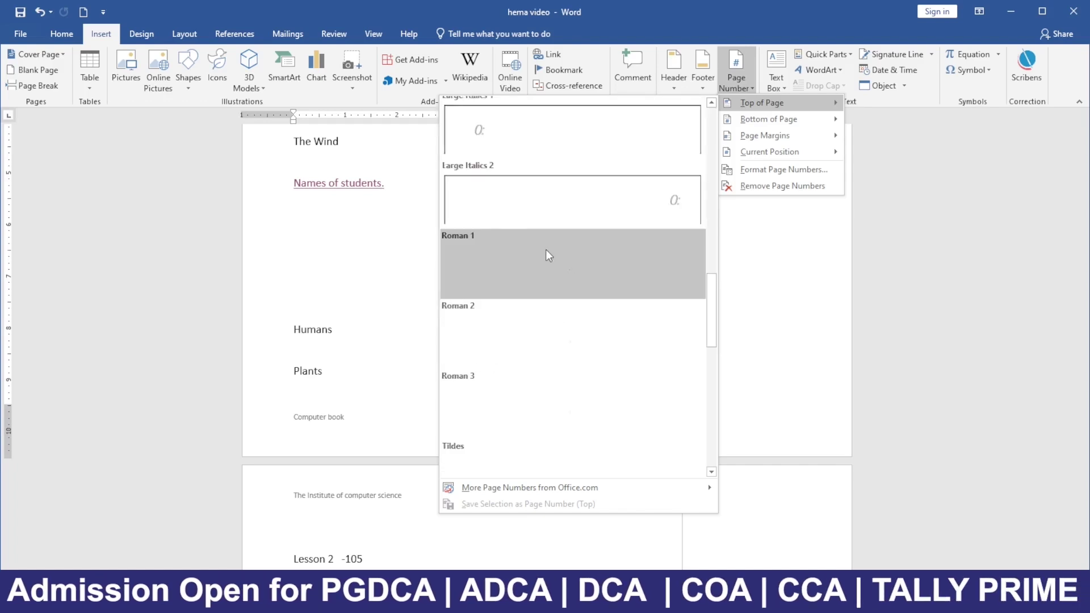
pyautogui.scroll(3, 546, 251)
pyautogui.scroll(7, 588, 229)
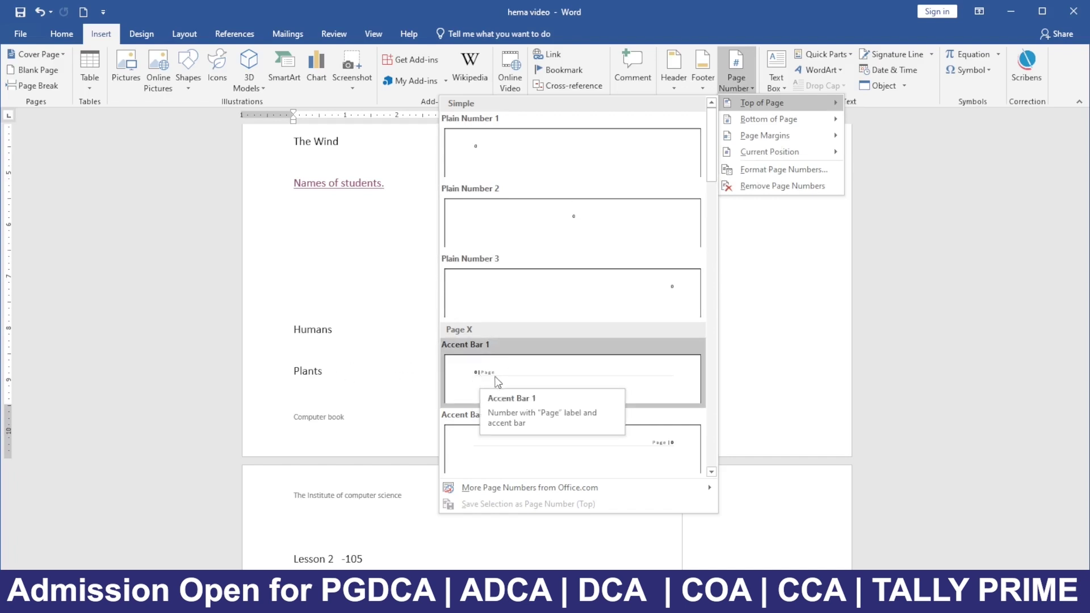
pyautogui.click(666, 445)
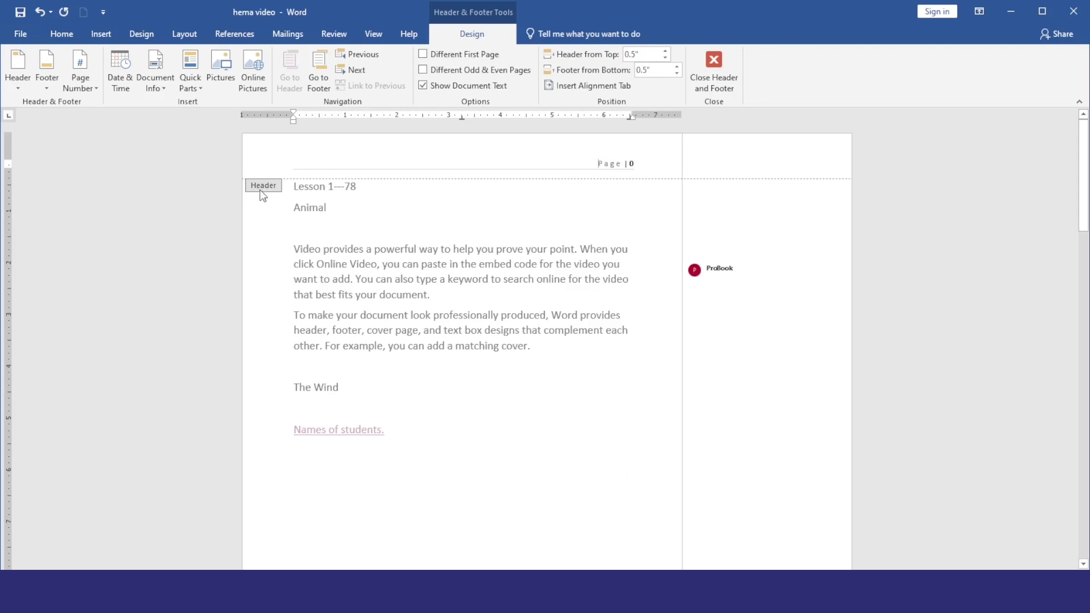
# - Undo the insertion of the Accent Bar 2 page numbers
pyautogui.click(41, 14)
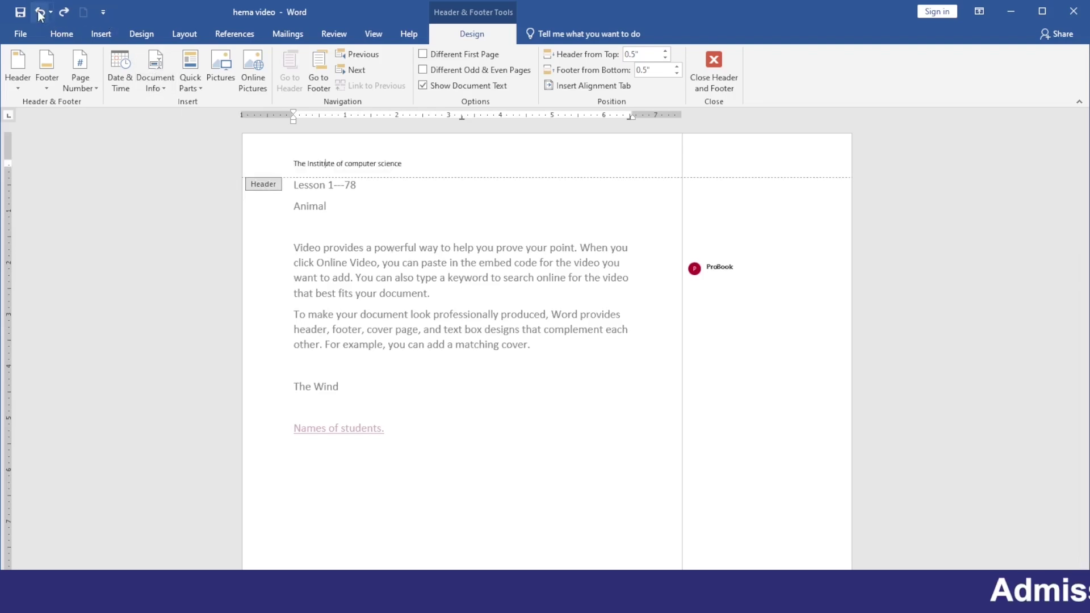
pyautogui.scroll(-3, 431, 206)
pyautogui.scroll(3, 430, 200)
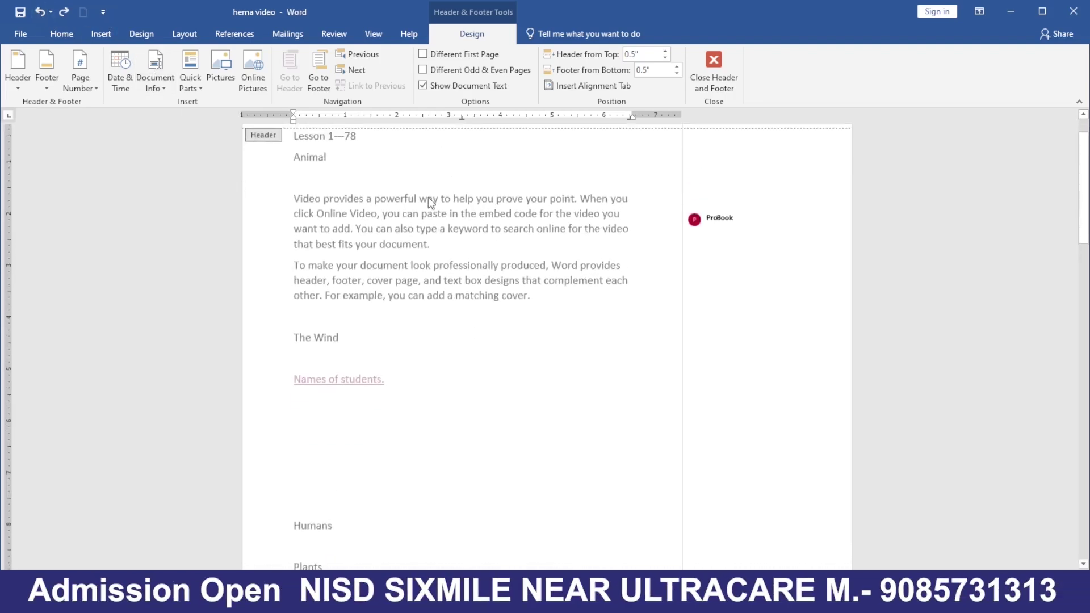
# - Insert page numbers at the top of the page in the Plain Number 3 style
pyautogui.doubleClick(426, 198)
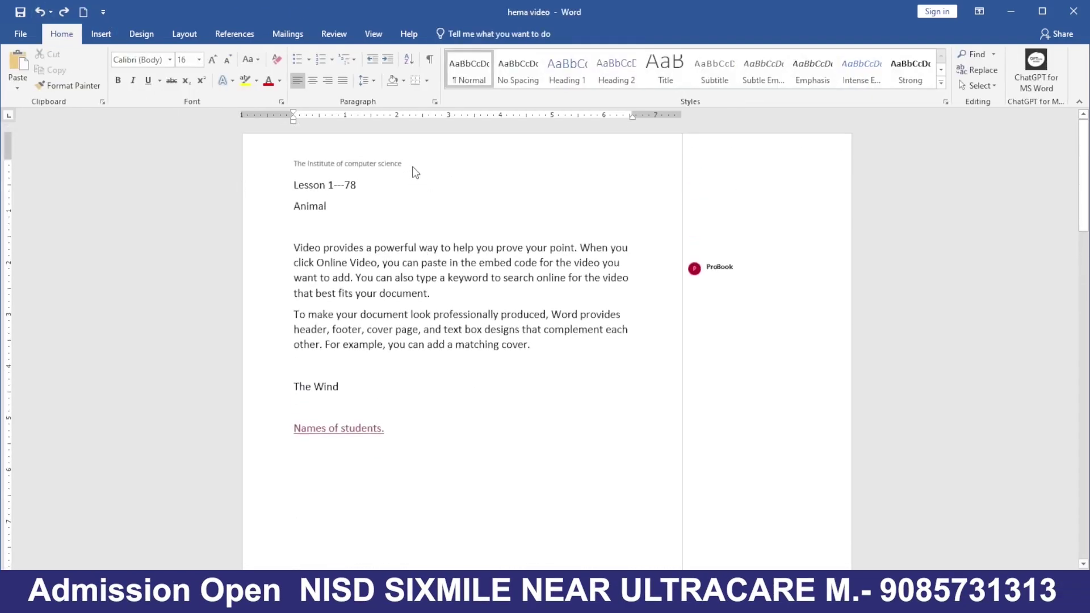
pyautogui.scroll(-10, 526, 265)
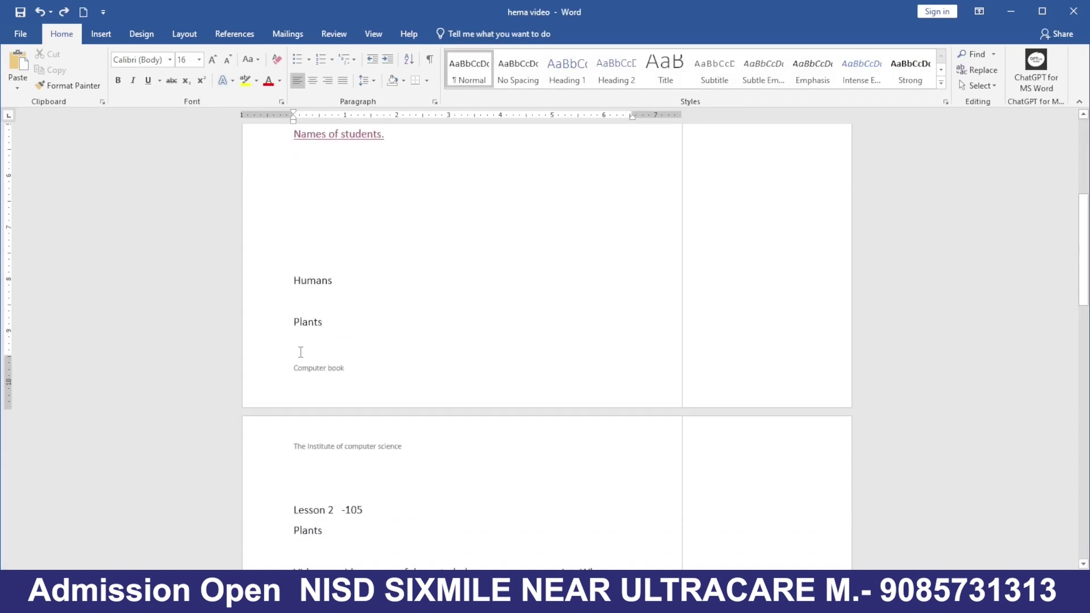
pyautogui.doubleClick(336, 367)
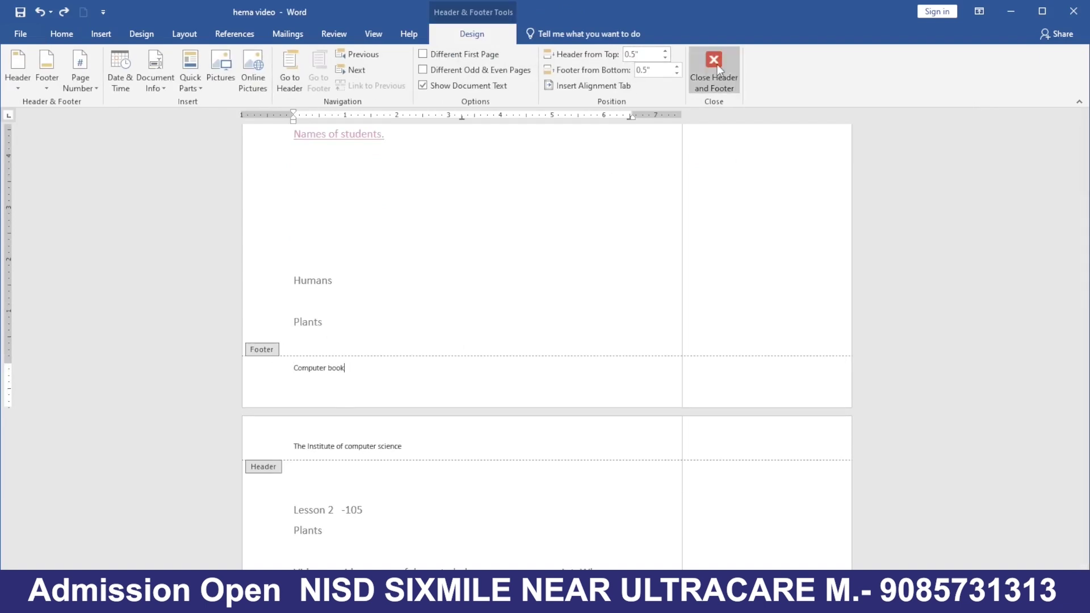
pyautogui.click(109, 34)
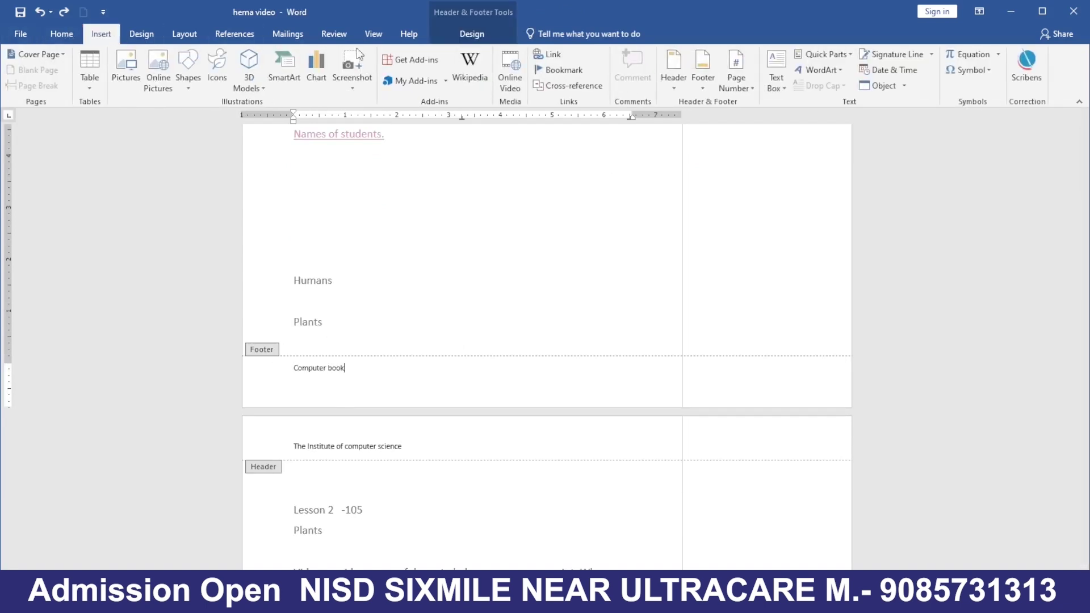
pyautogui.click(737, 70)
pyautogui.moveTo(736, 108)
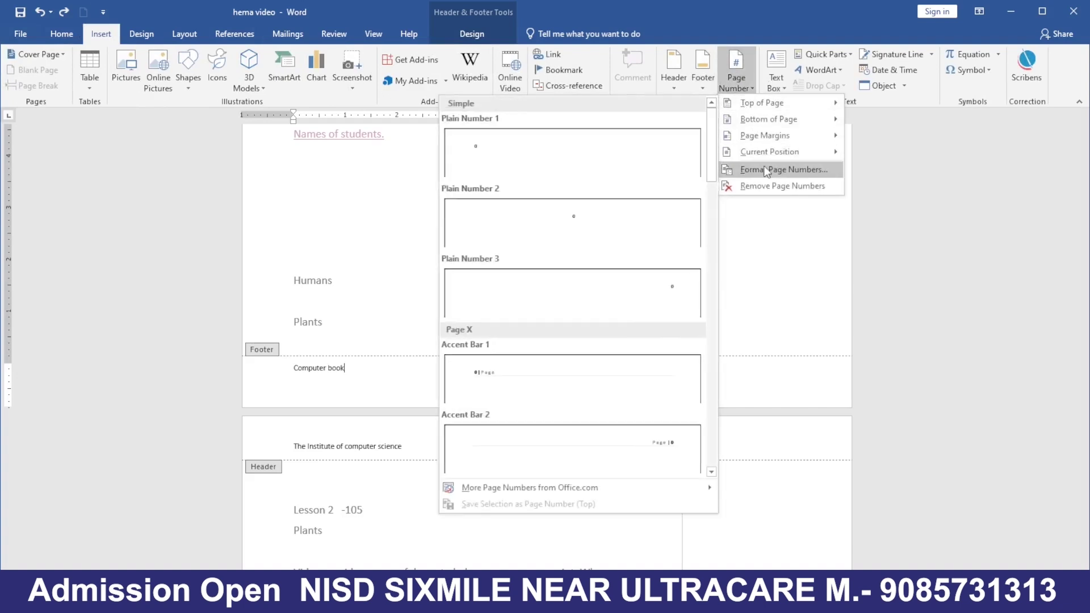
pyautogui.click(650, 284)
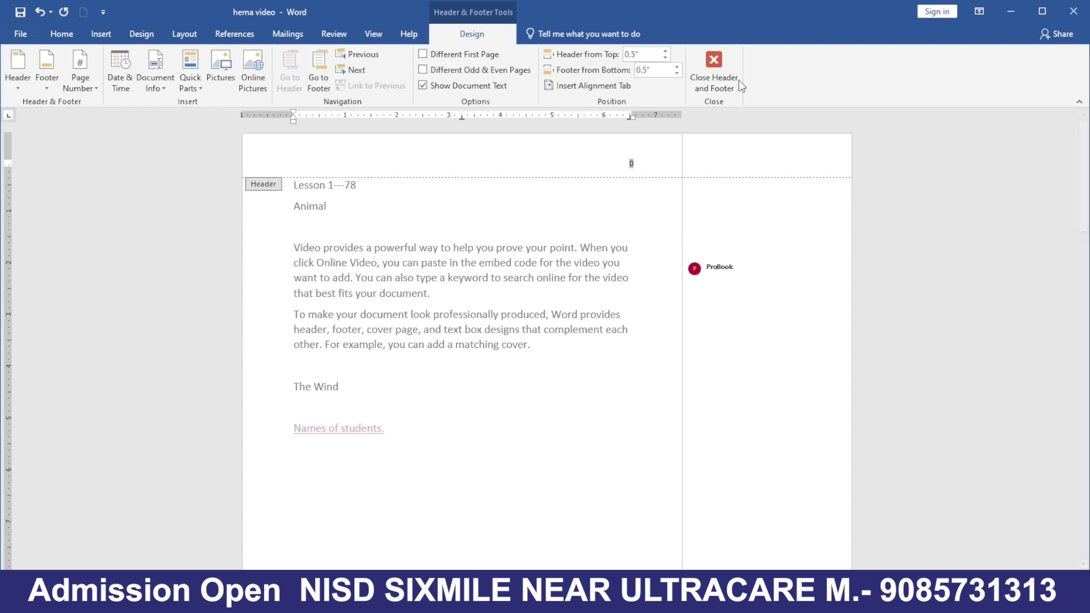
# - Insert page numbers at the bottom of the page in the Plain Number 2 style and return to the document body
pyautogui.click(319, 78)
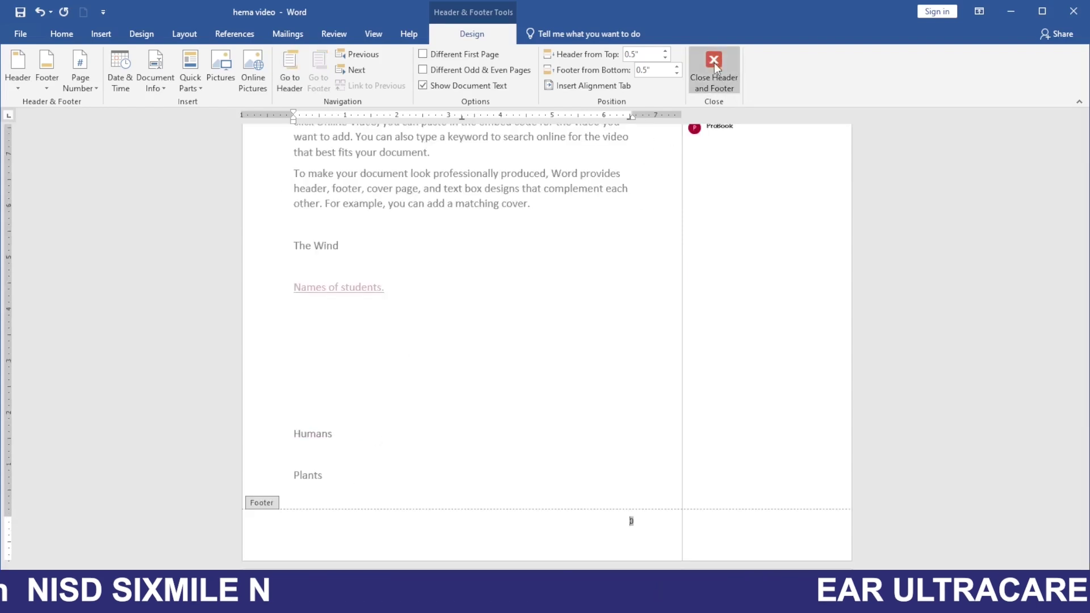
pyautogui.click(90, 31)
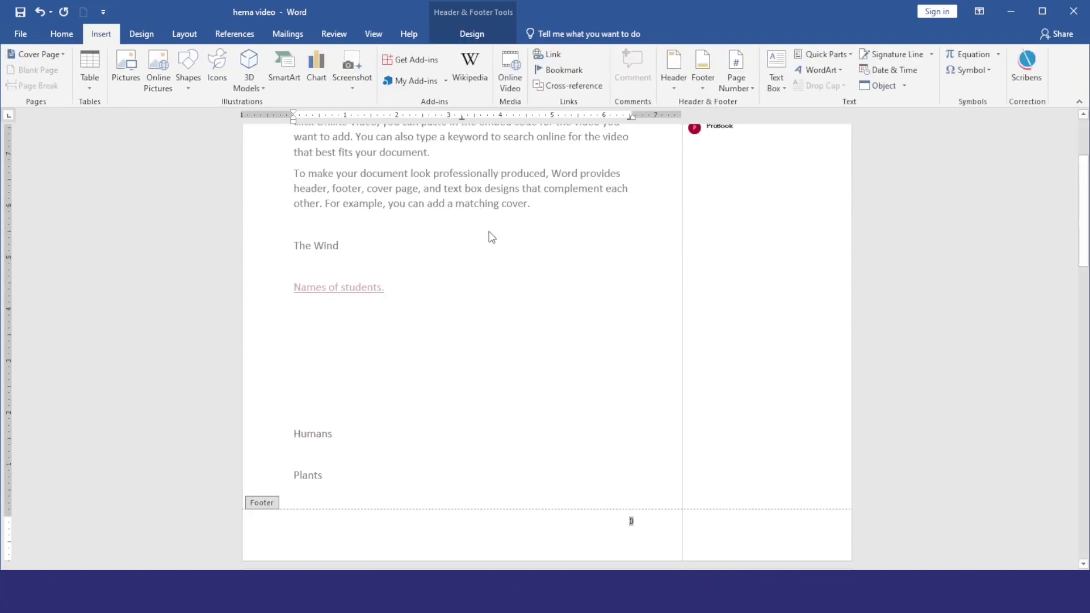
pyautogui.scroll(5, 492, 237)
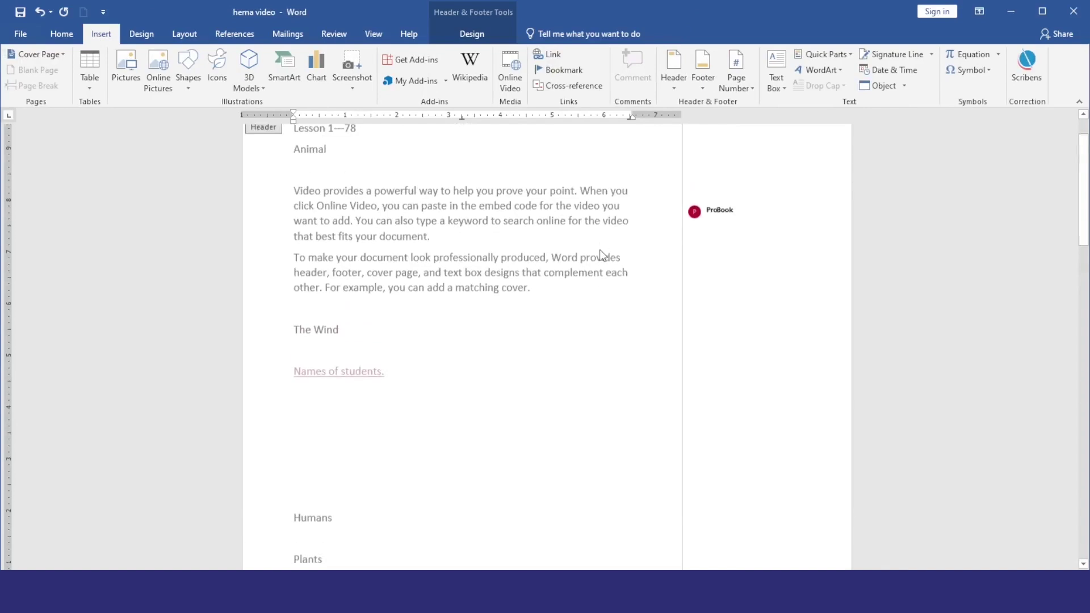
pyautogui.click(737, 82)
pyautogui.moveTo(756, 100)
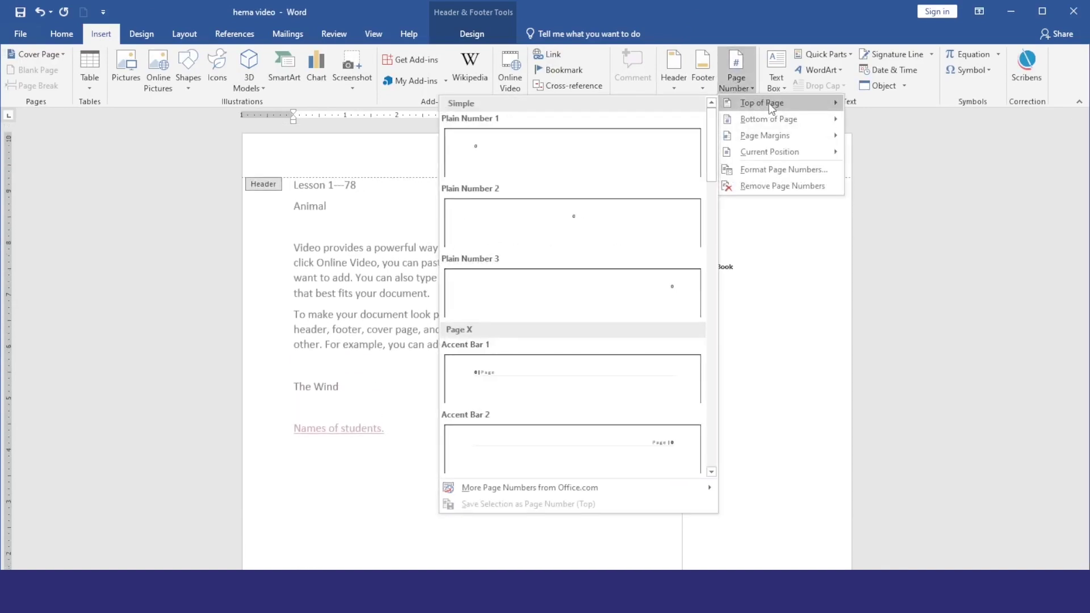
pyautogui.moveTo(787, 140)
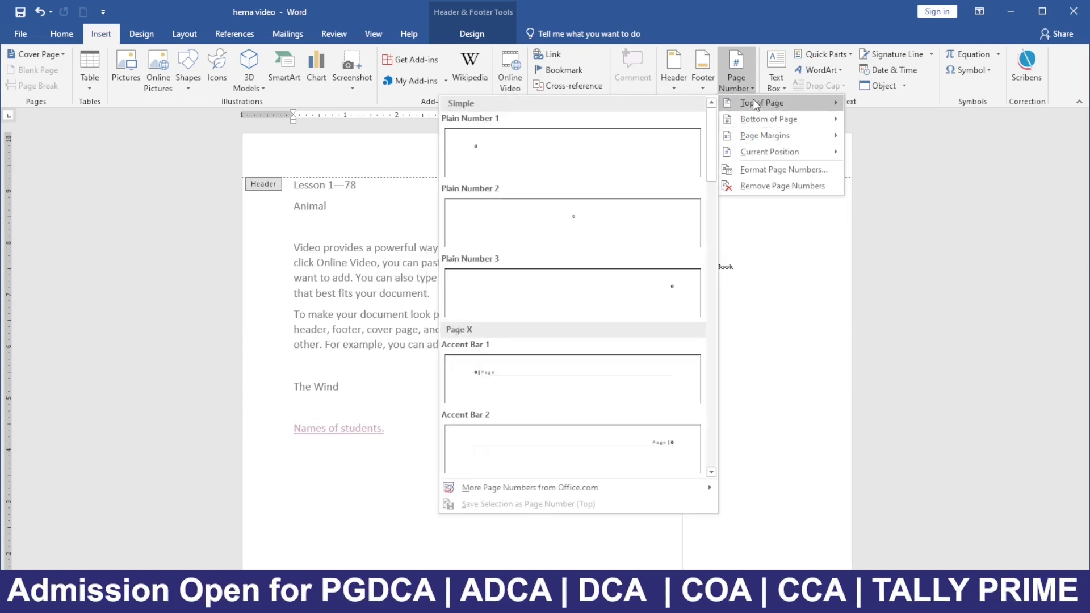
pyautogui.moveTo(752, 124)
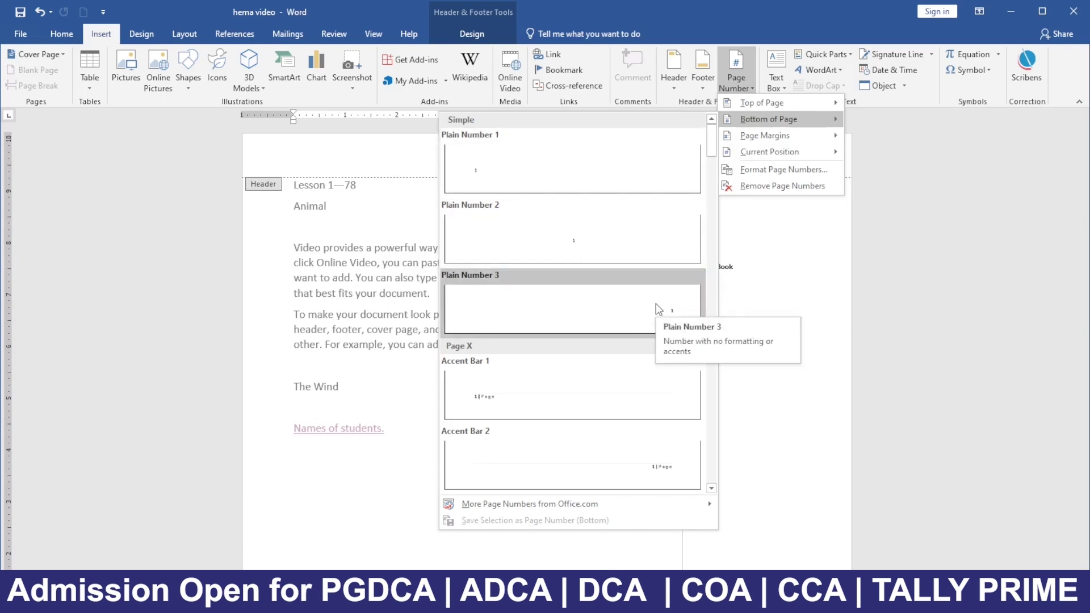
pyautogui.click(590, 243)
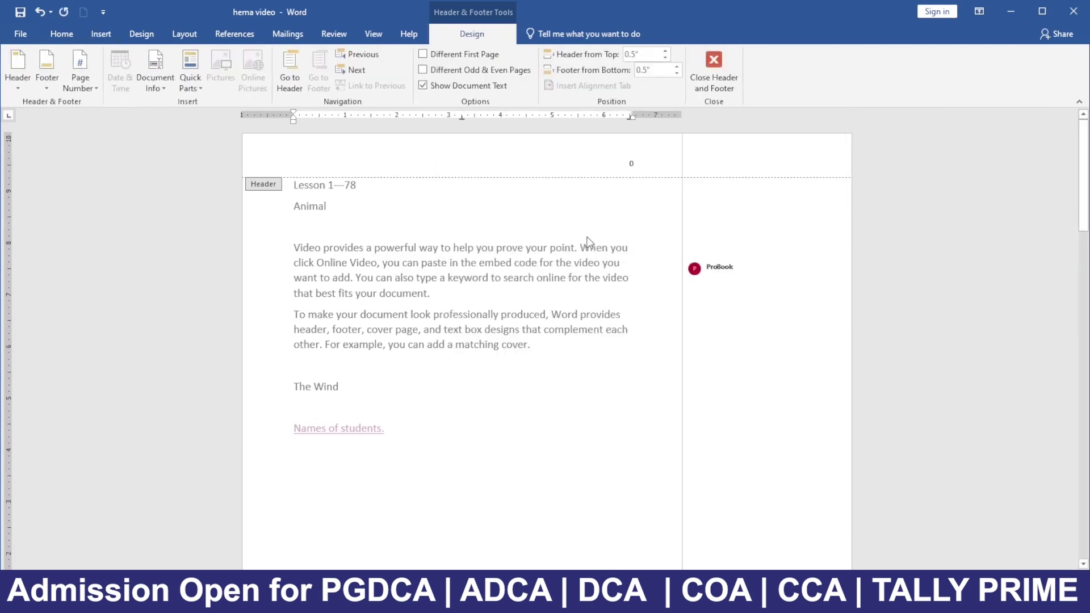
pyautogui.scroll(-7, 622, 229)
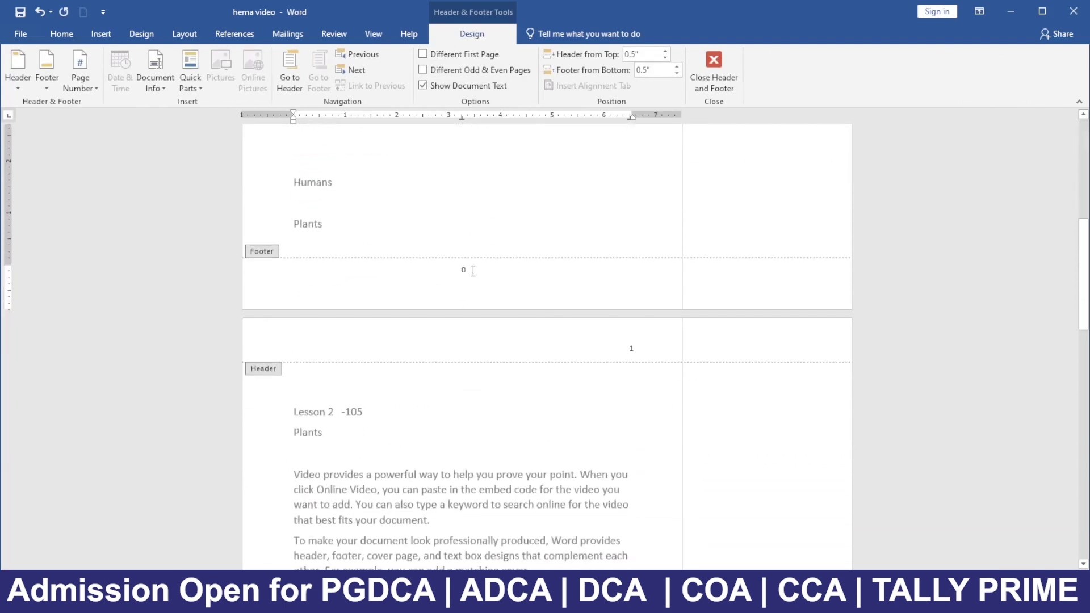
pyautogui.doubleClick(445, 176)
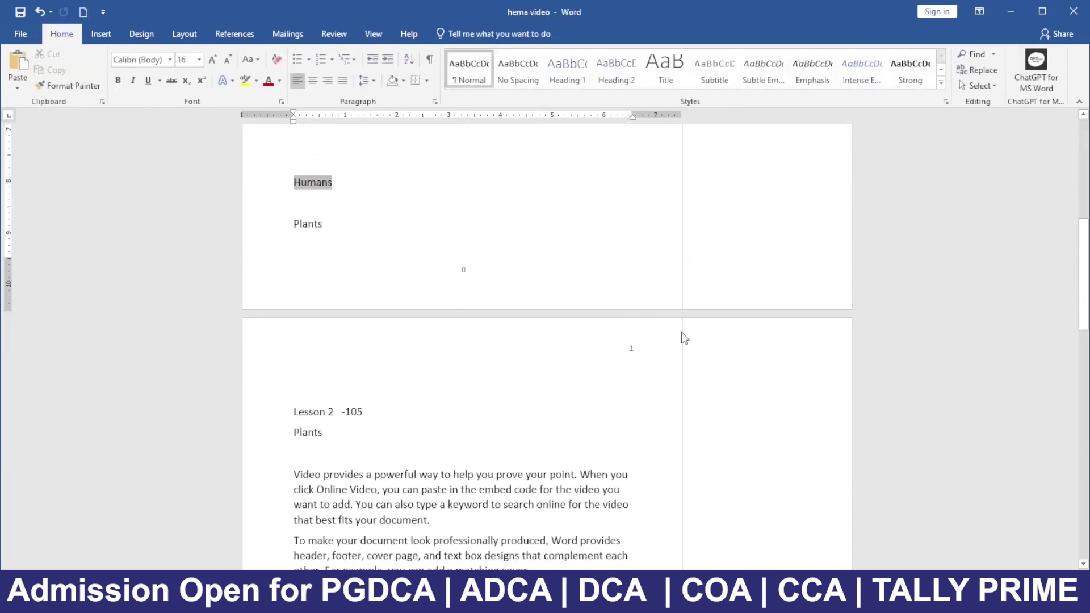
# - Examine the page numbers in the headers and footers of every page in the document
pyautogui.scroll(-8, 683, 356)
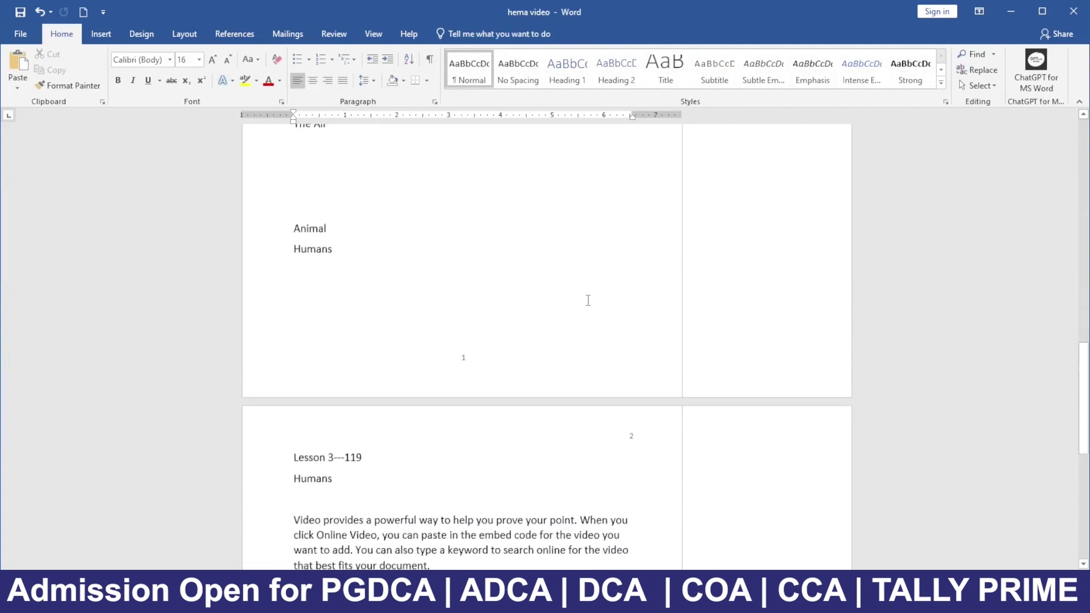
pyautogui.scroll(-7, 468, 358)
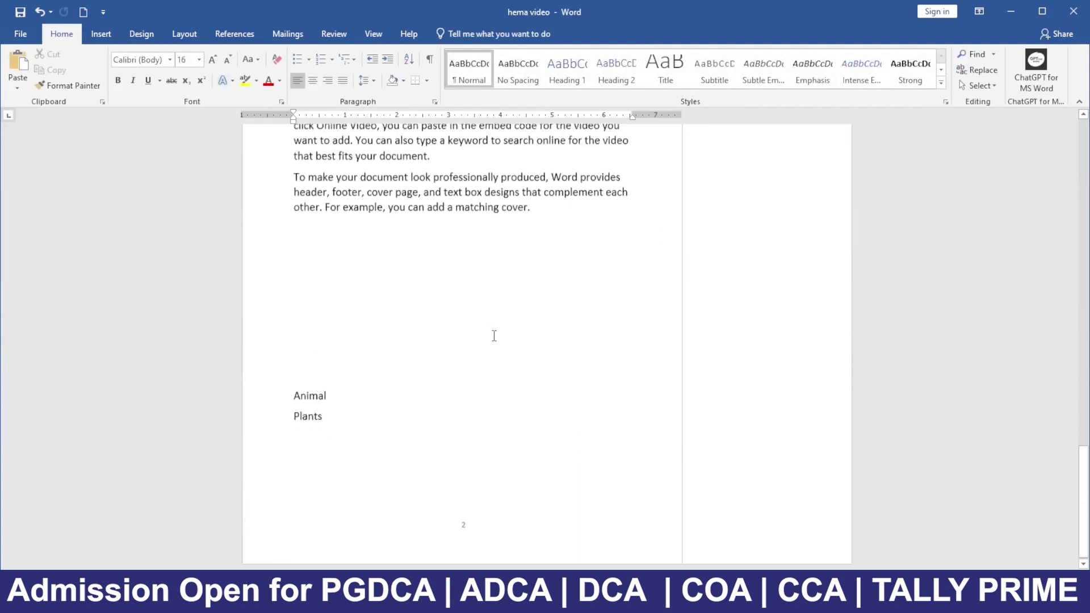
pyautogui.scroll(2, 660, 311)
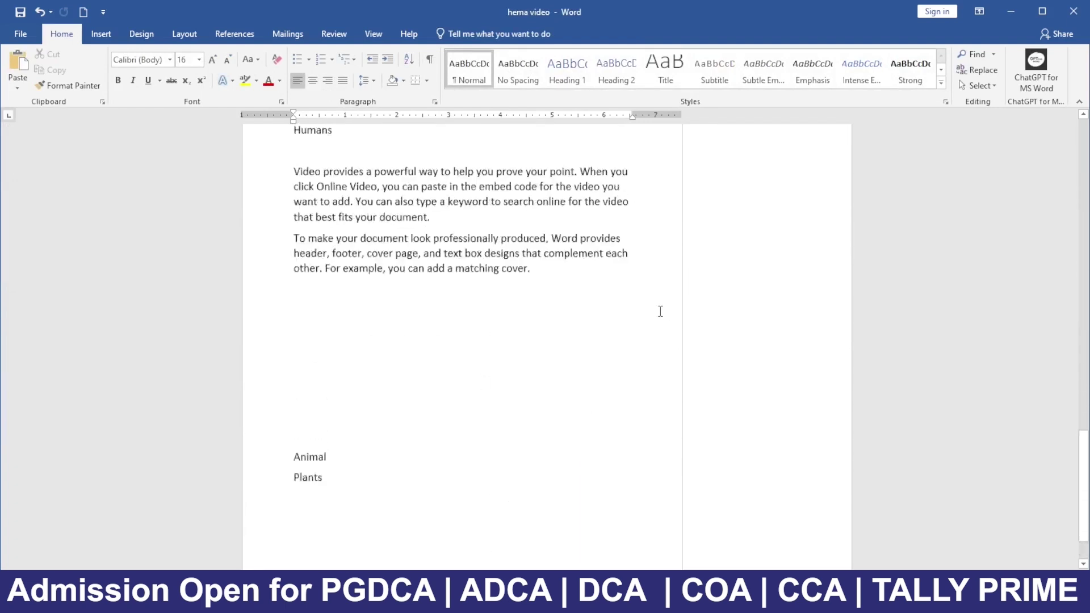
pyautogui.scroll(2, 636, 145)
pyautogui.scroll(4, 625, 161)
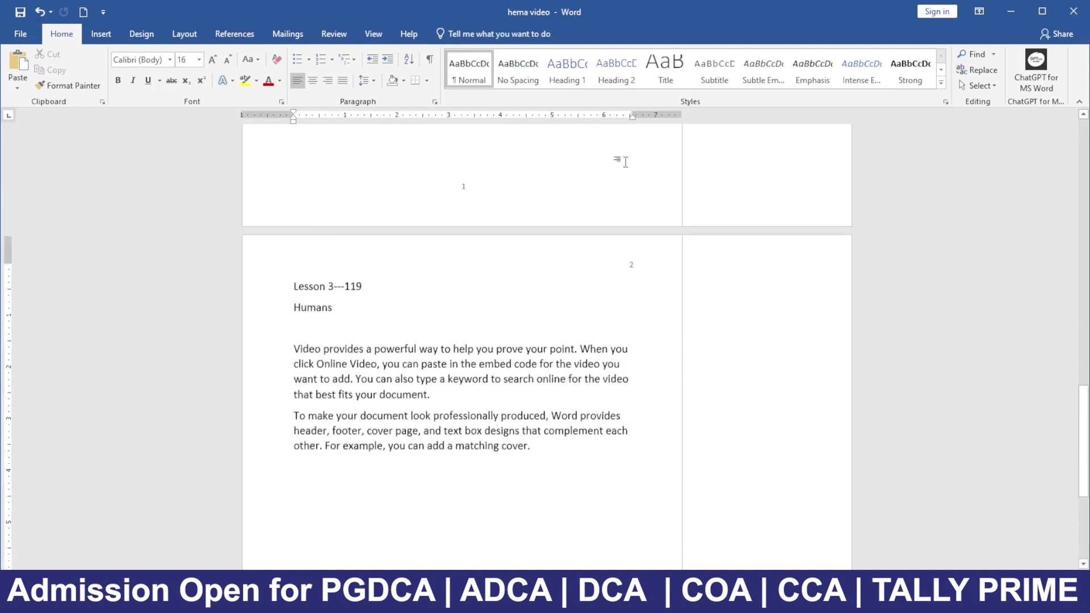
pyautogui.scroll(20, 625, 162)
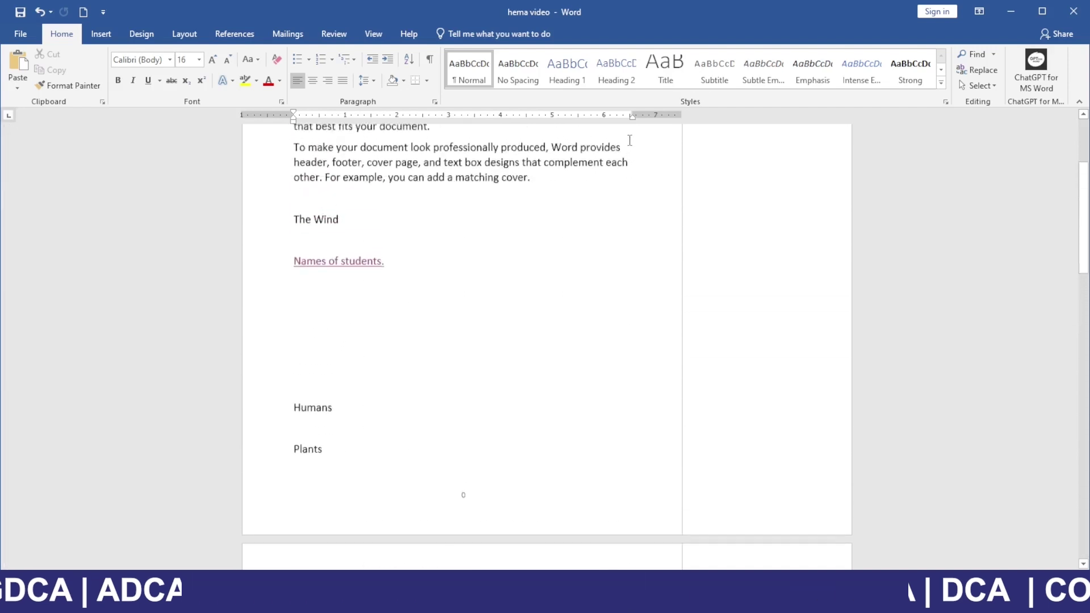
pyautogui.scroll(5, 629, 140)
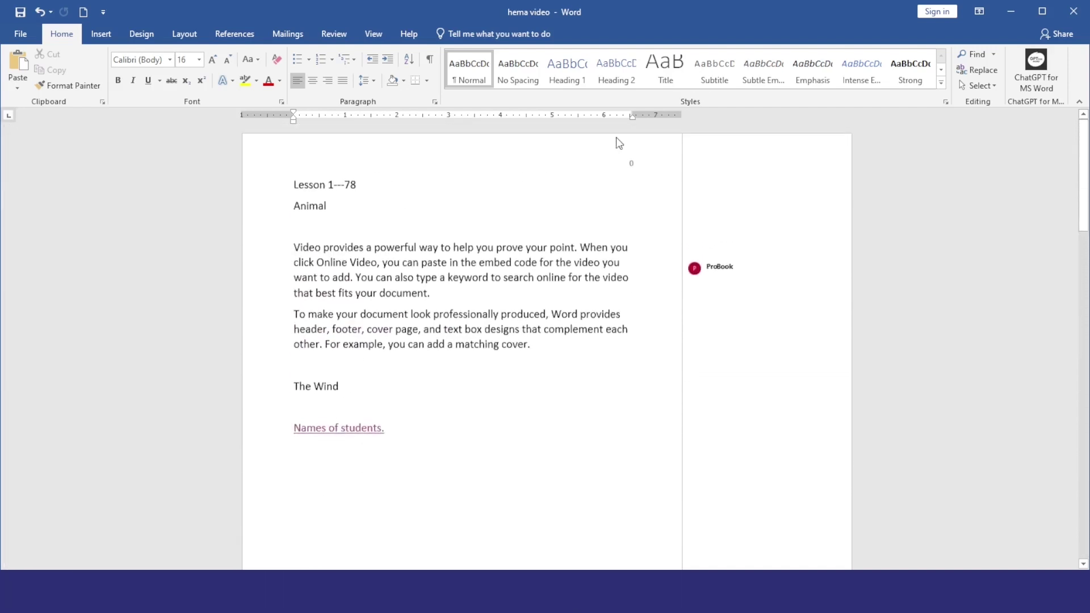
# - Replace the page number in the first page's header with a Blank style header
pyautogui.doubleClick(631, 163)
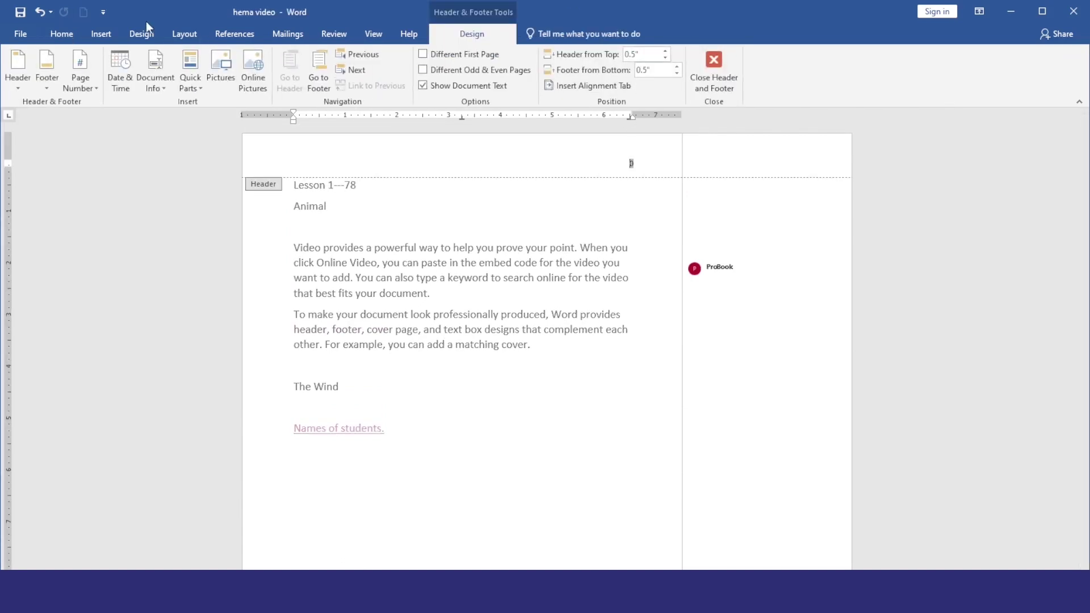
pyautogui.click(101, 34)
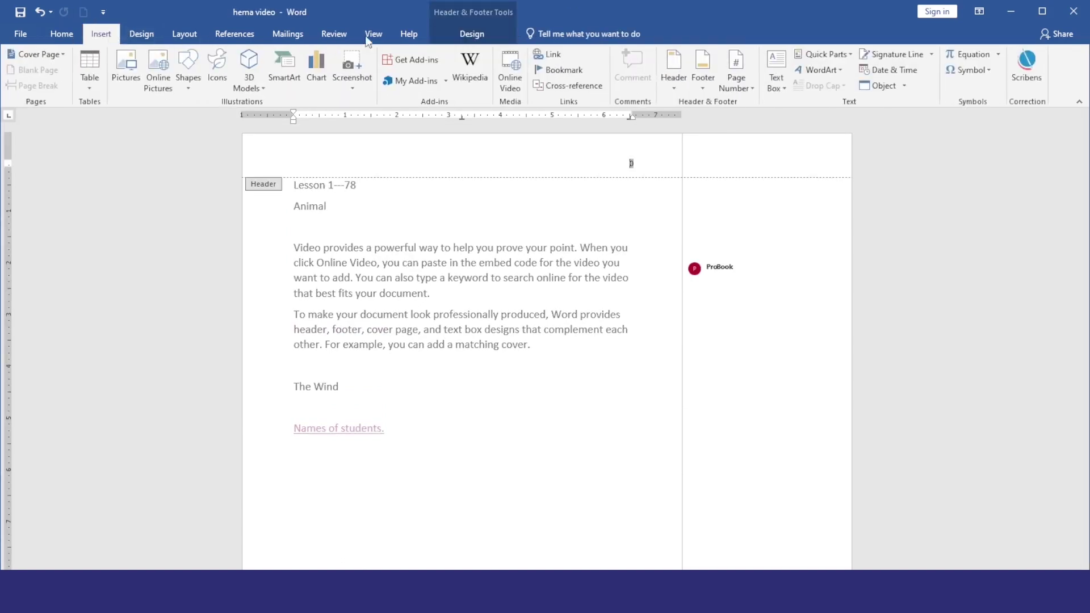
pyautogui.click(673, 71)
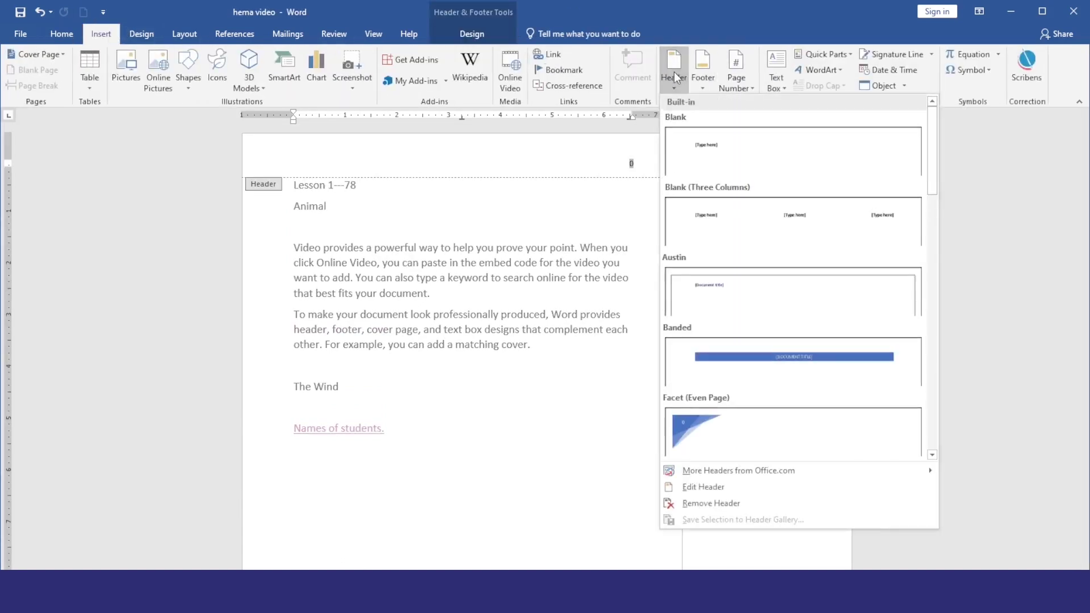
pyautogui.click(739, 152)
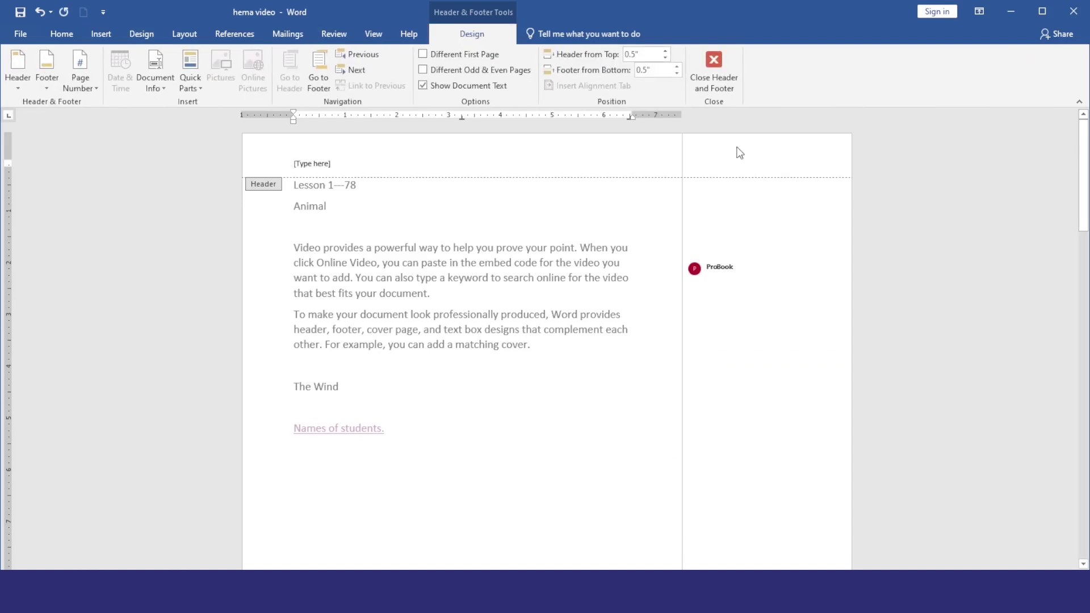
pyautogui.write('The')
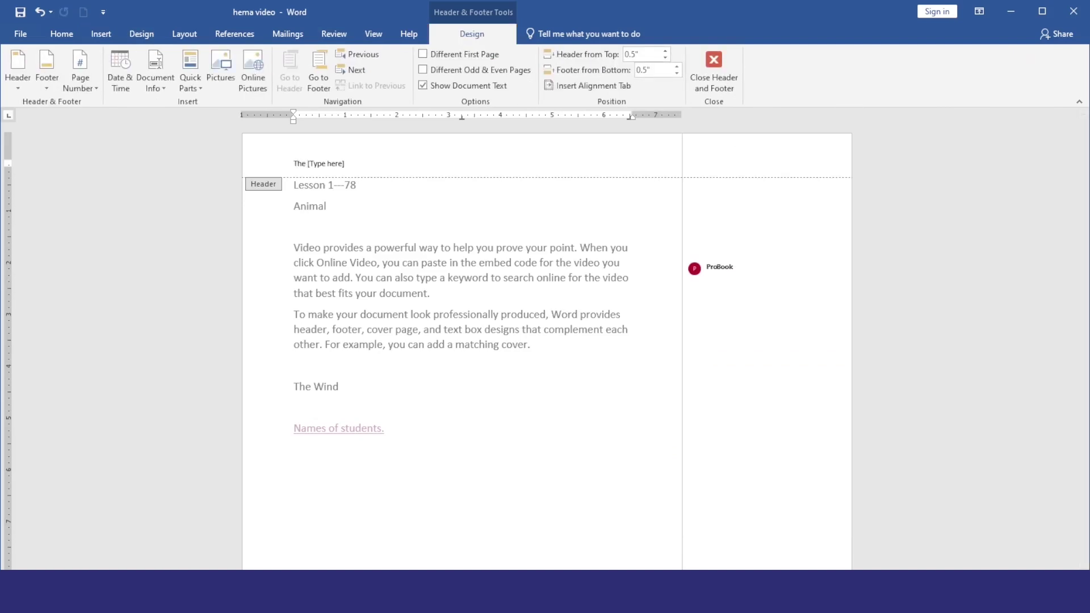
pyautogui.press('BackSpace')
pyautogui.press('BackSpace')
pyautogui.press('BackSpace')
pyautogui.hotkey('ctrl', 'z')
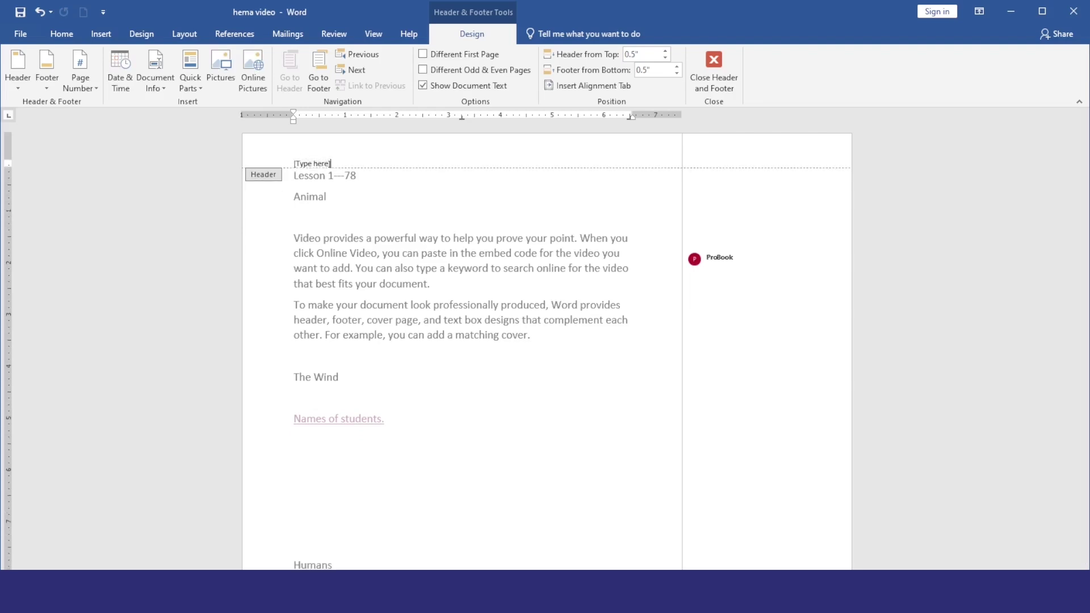
# - Replace the header placeholder with "The institute of computer science" and return to the document body
pyautogui.press('BackSpace')
pyautogui.write('The ins')
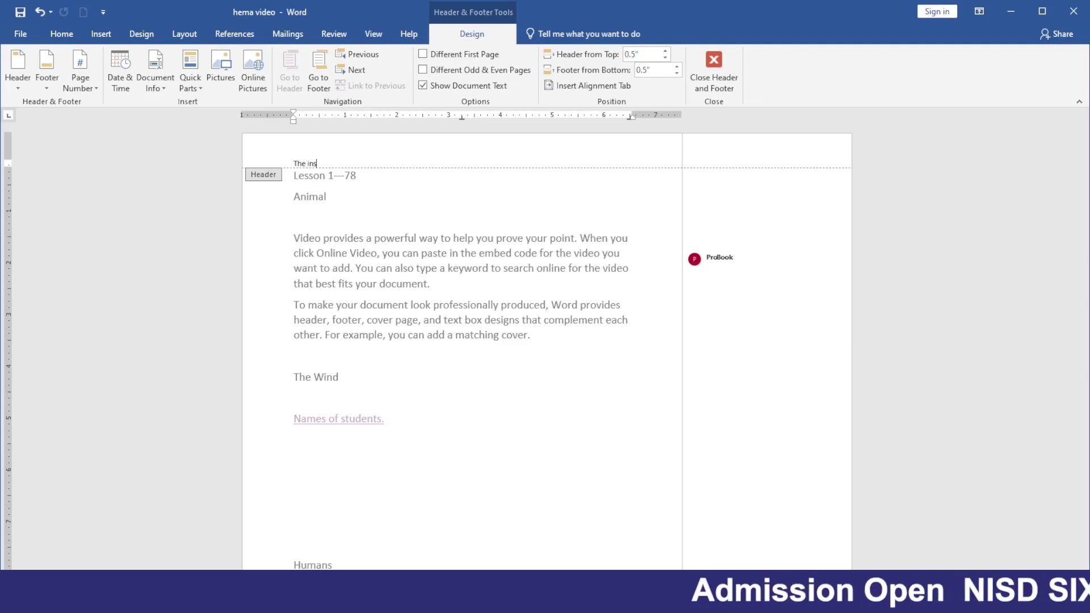
pyautogui.write('titute of computer science')
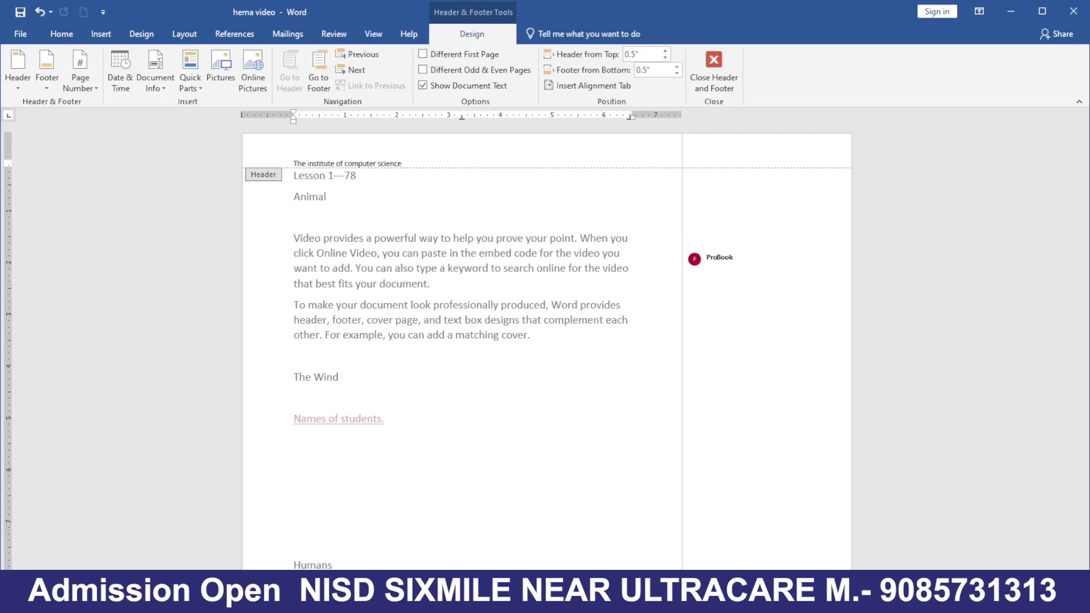
pyautogui.doubleClick(569, 253)
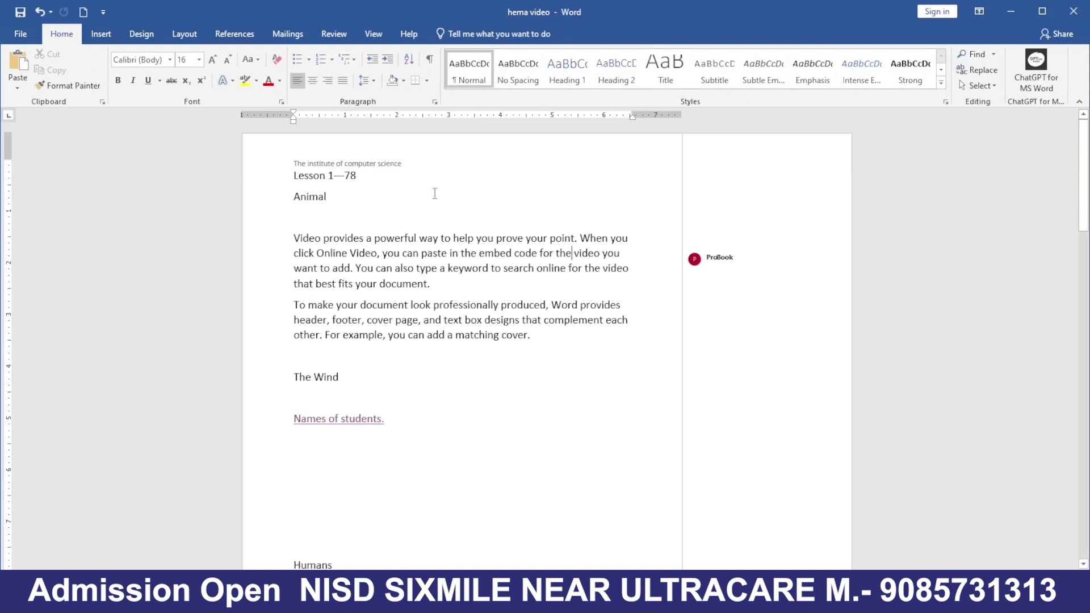
# - Check the header text and the bottom page numbers across all pages of the document
pyautogui.scroll(-7, 489, 241)
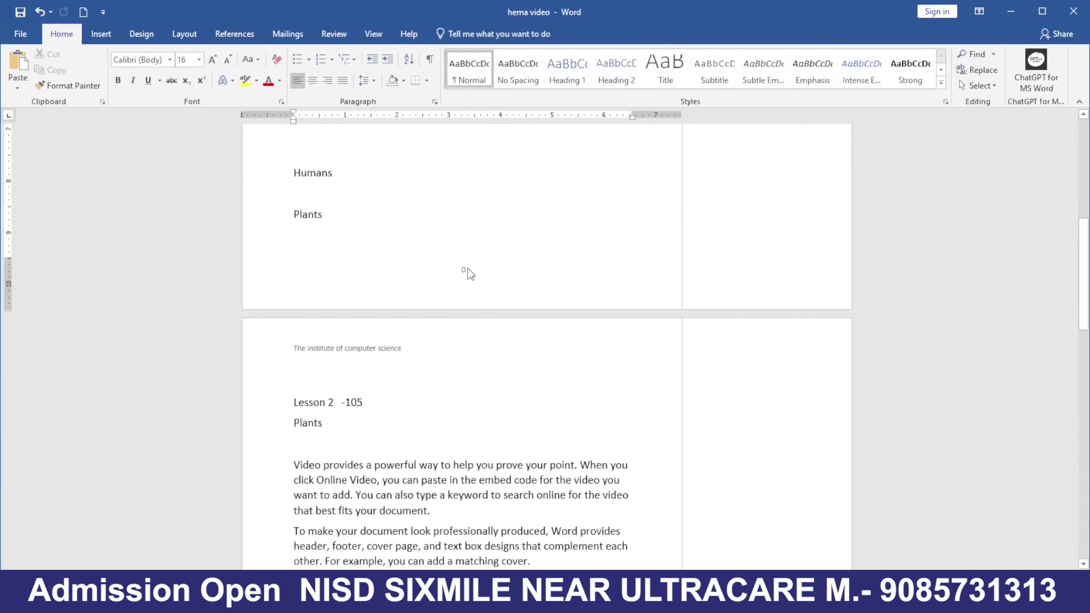
pyautogui.scroll(-8, 465, 273)
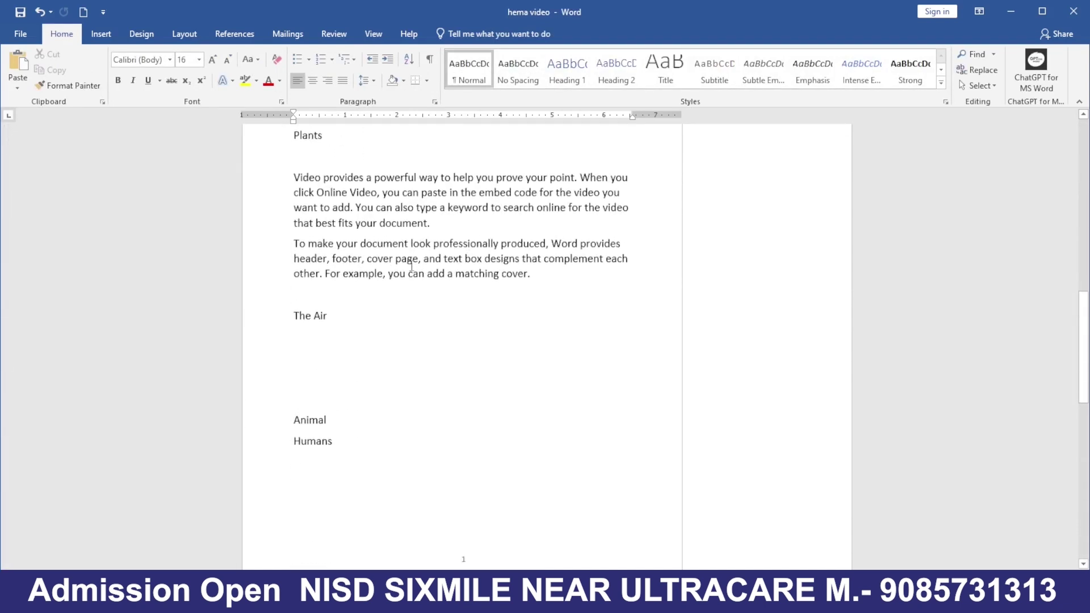
pyautogui.scroll(-8, 488, 349)
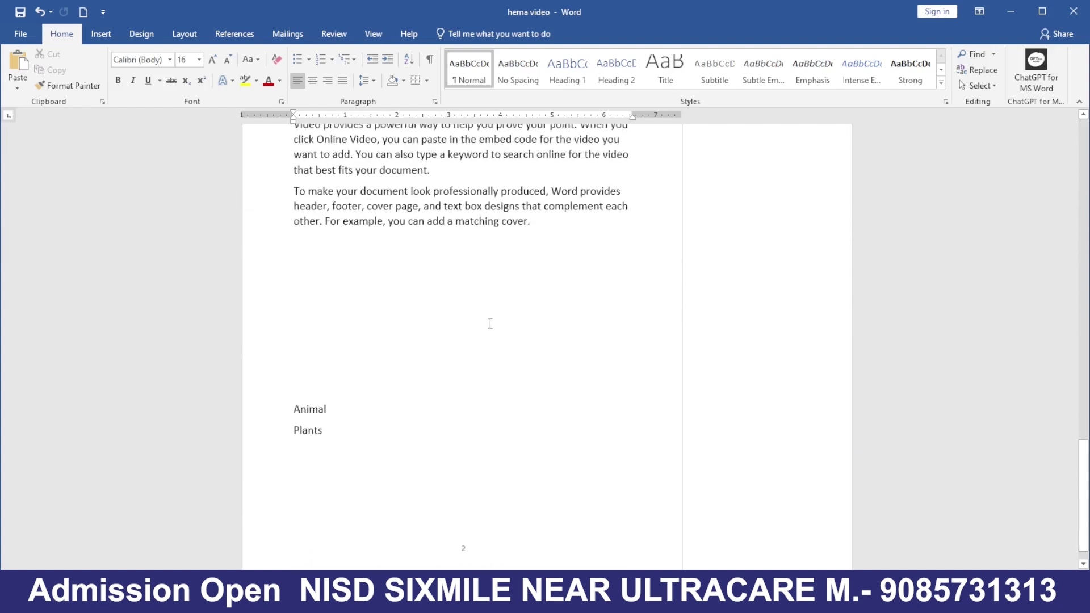
pyautogui.scroll(7, 493, 255)
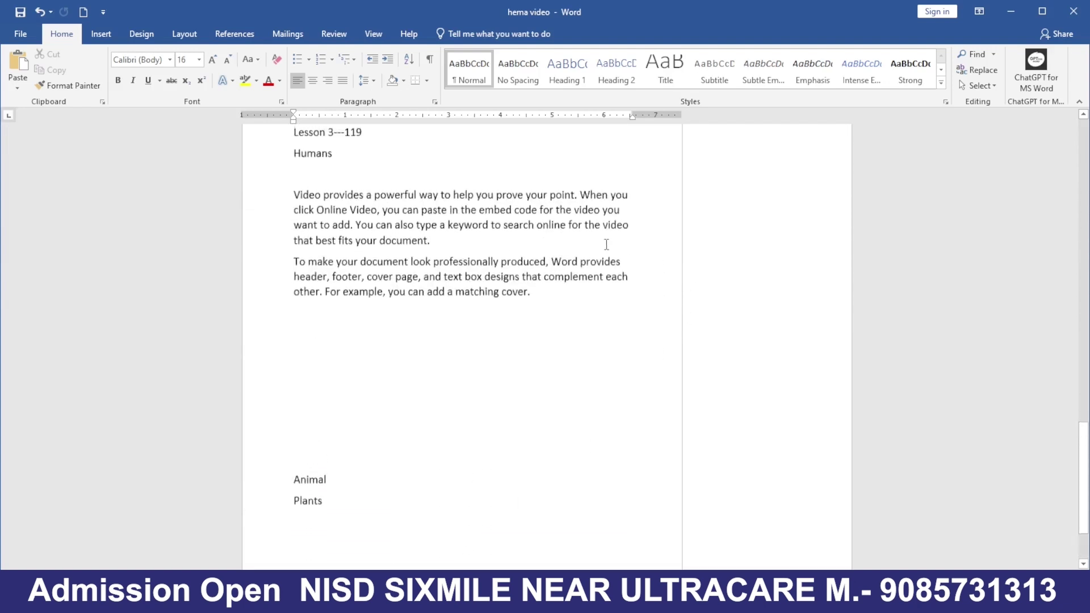
pyautogui.scroll(15, 469, 273)
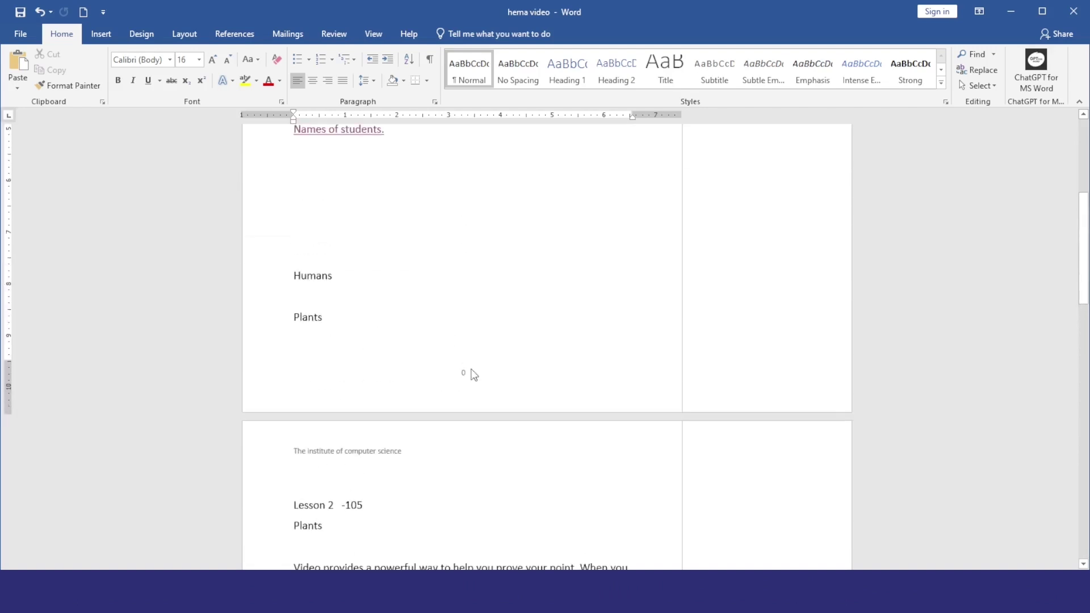
# - Try to renumber the first page by entering 1 in its footer, check the other footers, and return to the document body
pyautogui.doubleClick(466, 375)
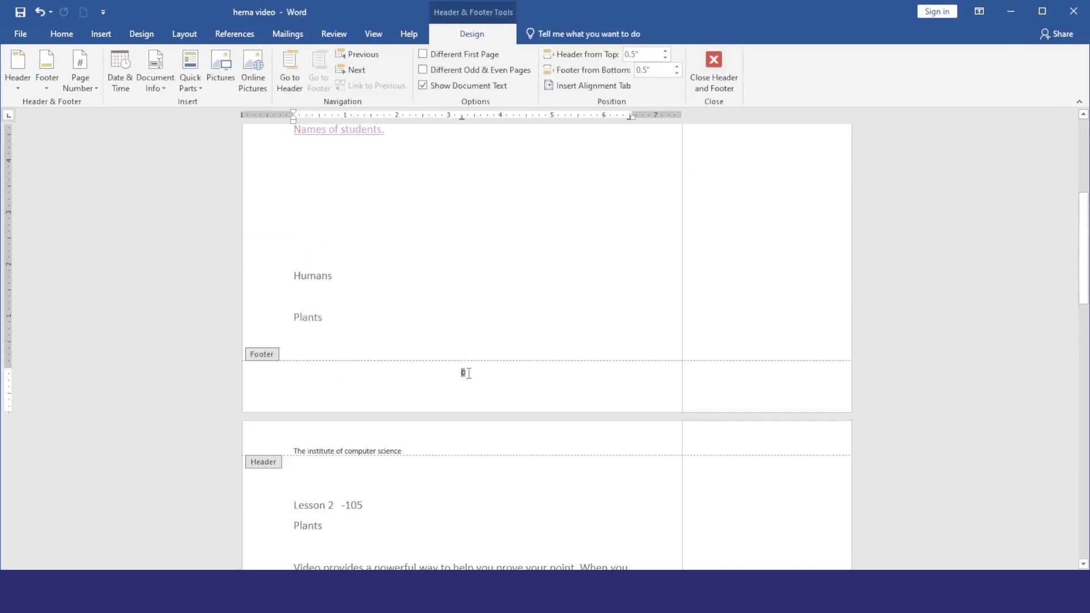
pyautogui.write('1')
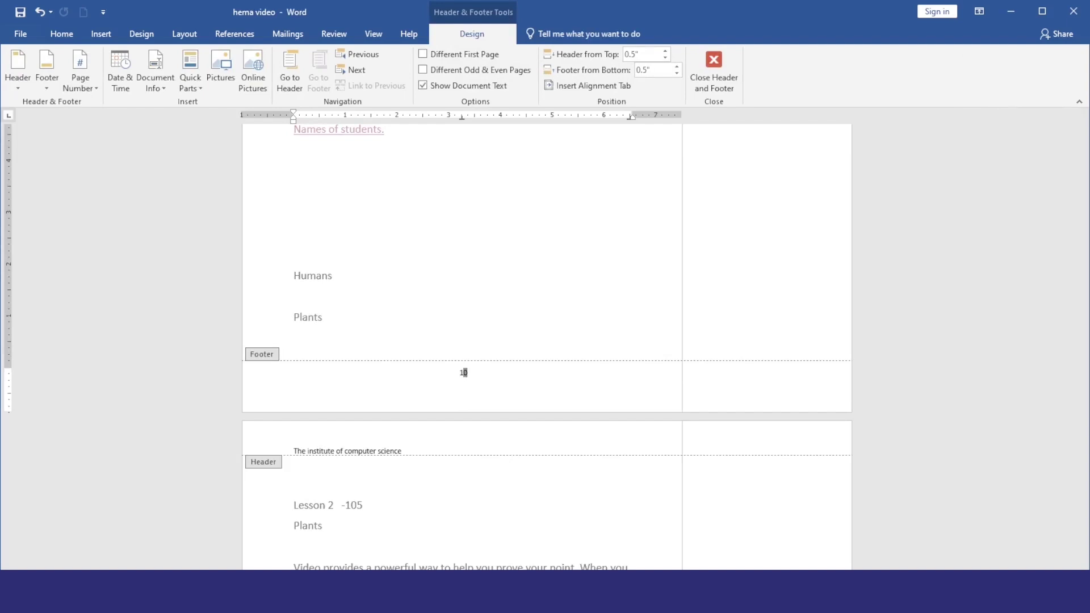
pyautogui.scroll(-10, 466, 359)
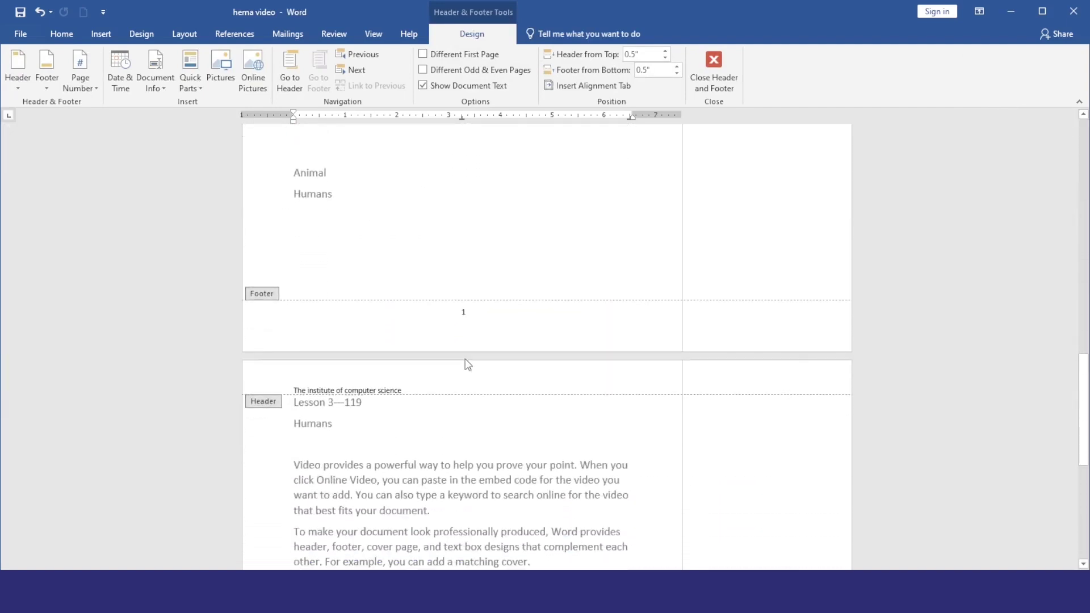
pyautogui.scroll(-7, 465, 363)
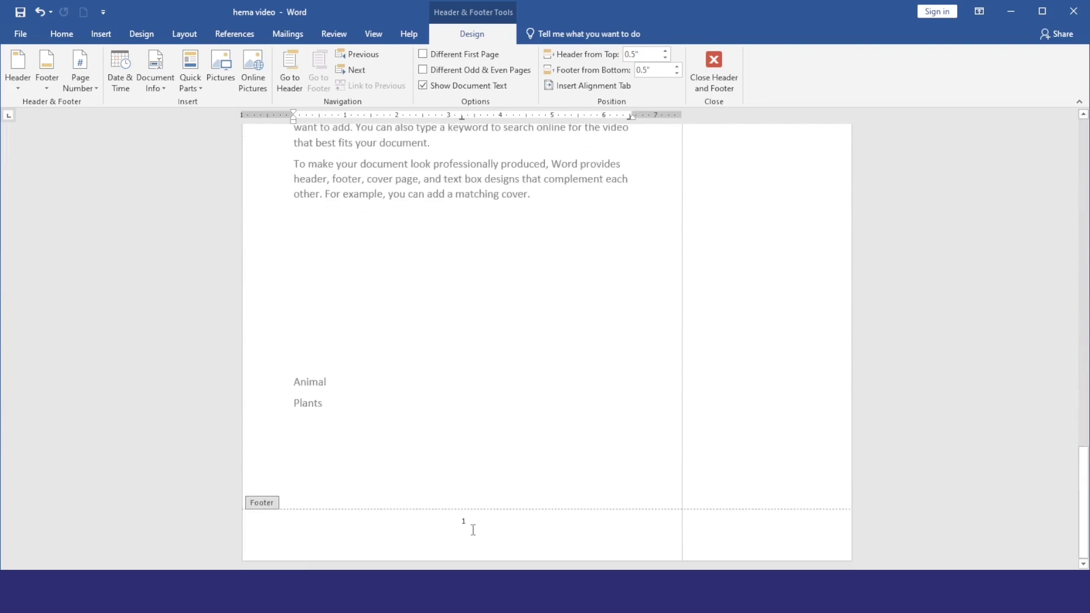
pyautogui.scroll(-6, 473, 529)
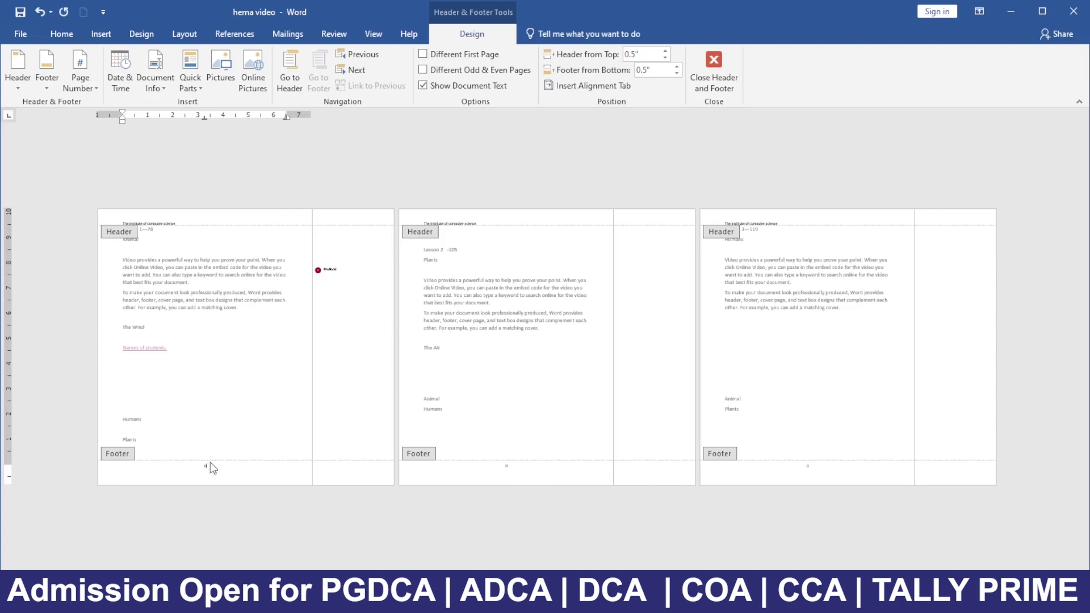
pyautogui.doubleClick(239, 452)
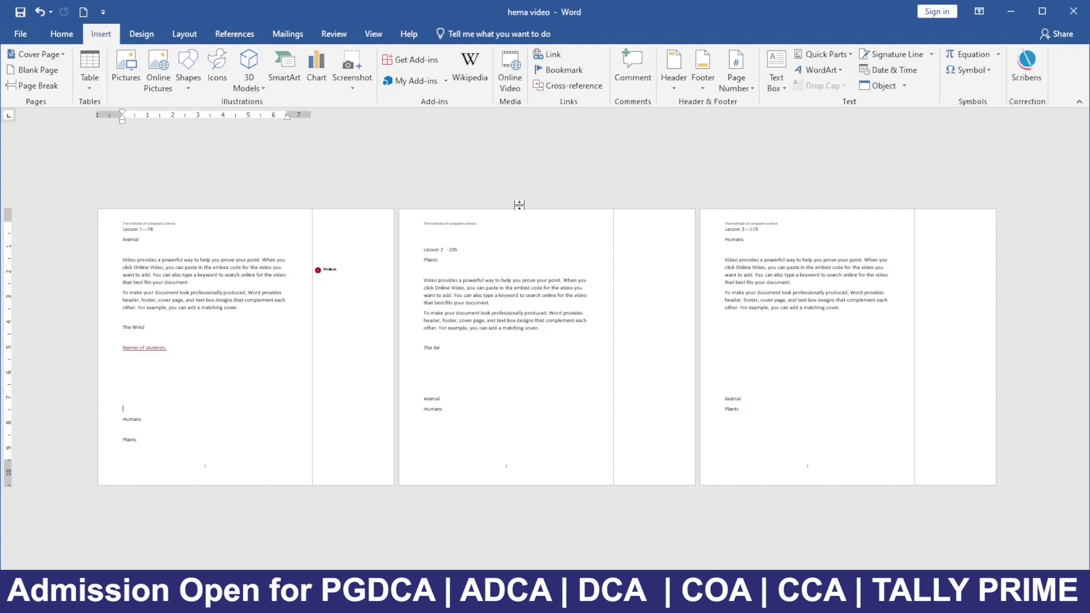
# - Open the first page's footer and set the page number format to start at 1 with the 1, 2, 3 number format
pyautogui.click(736, 76)
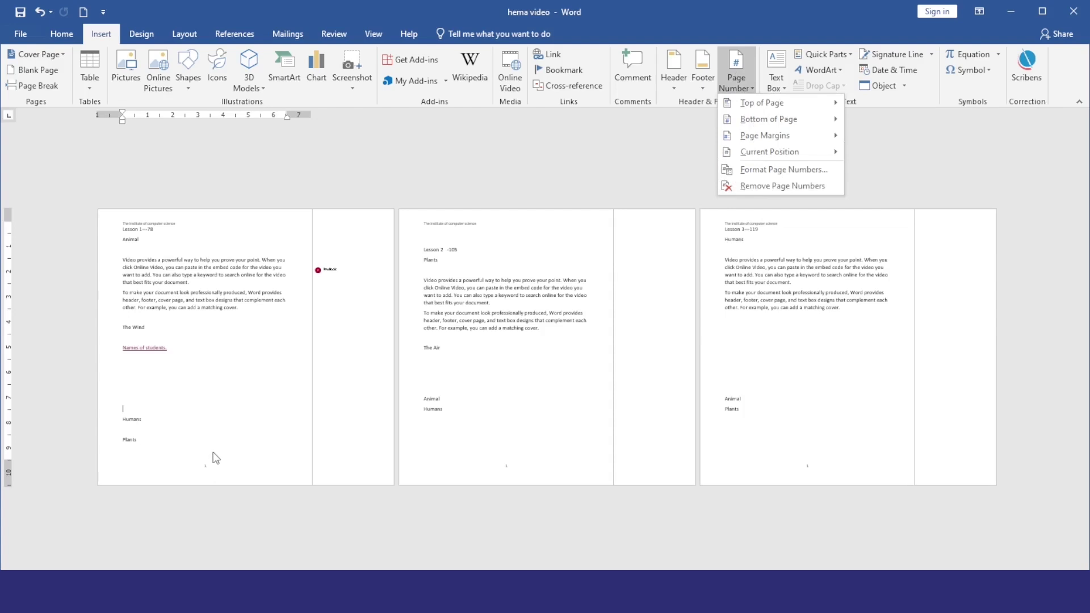
pyautogui.click(211, 474)
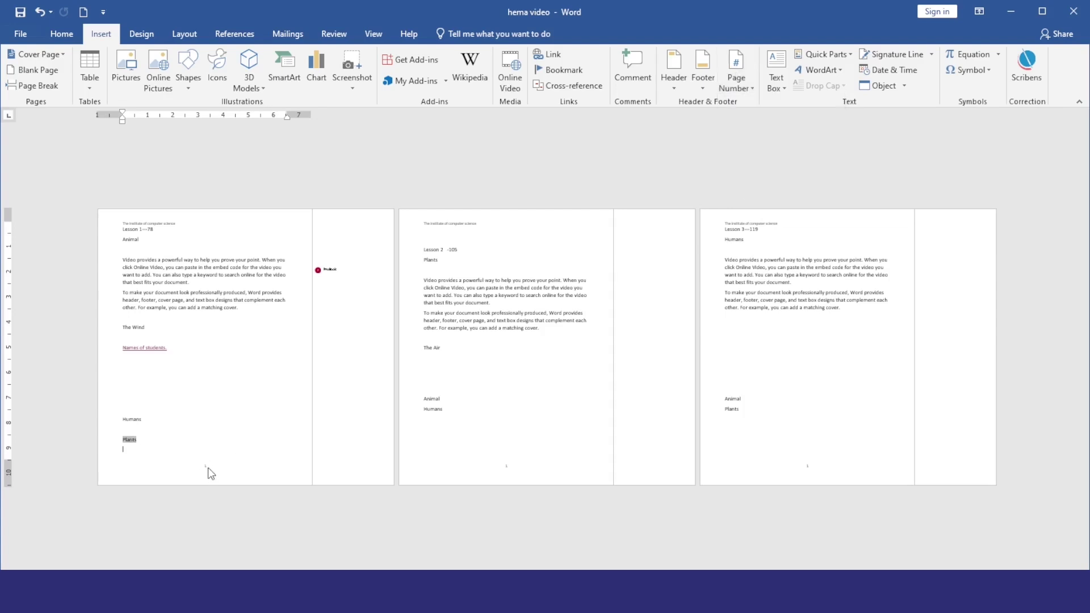
pyautogui.doubleClick(208, 467)
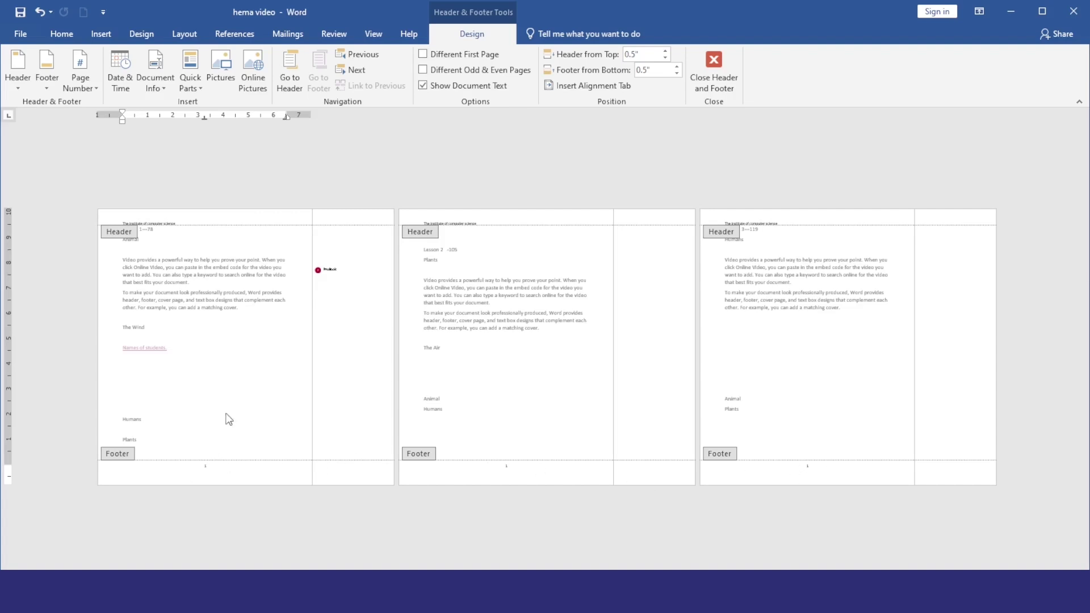
pyautogui.click(101, 33)
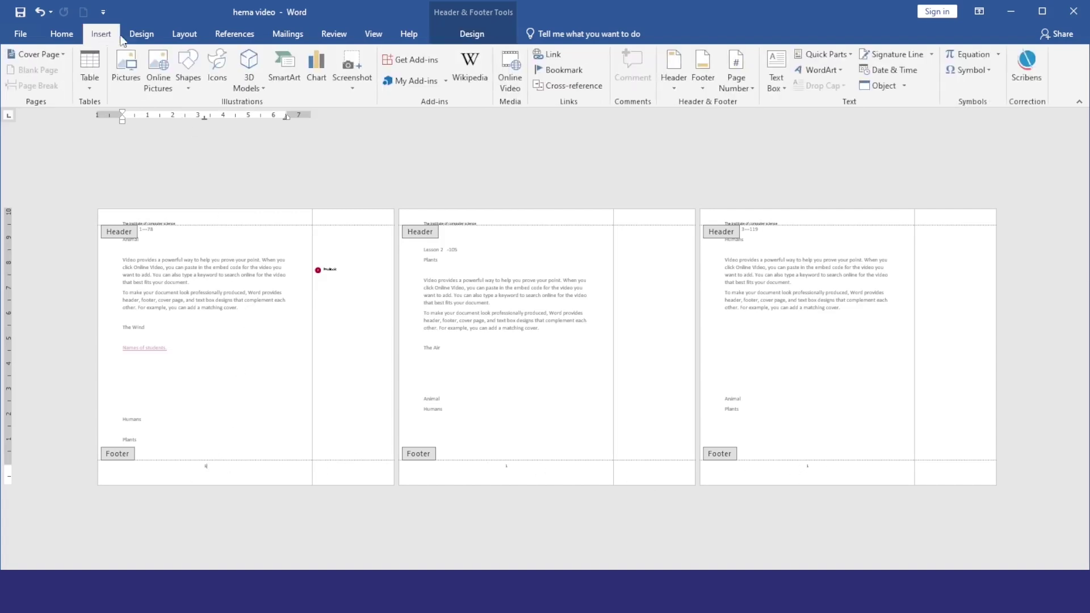
pyautogui.click(742, 80)
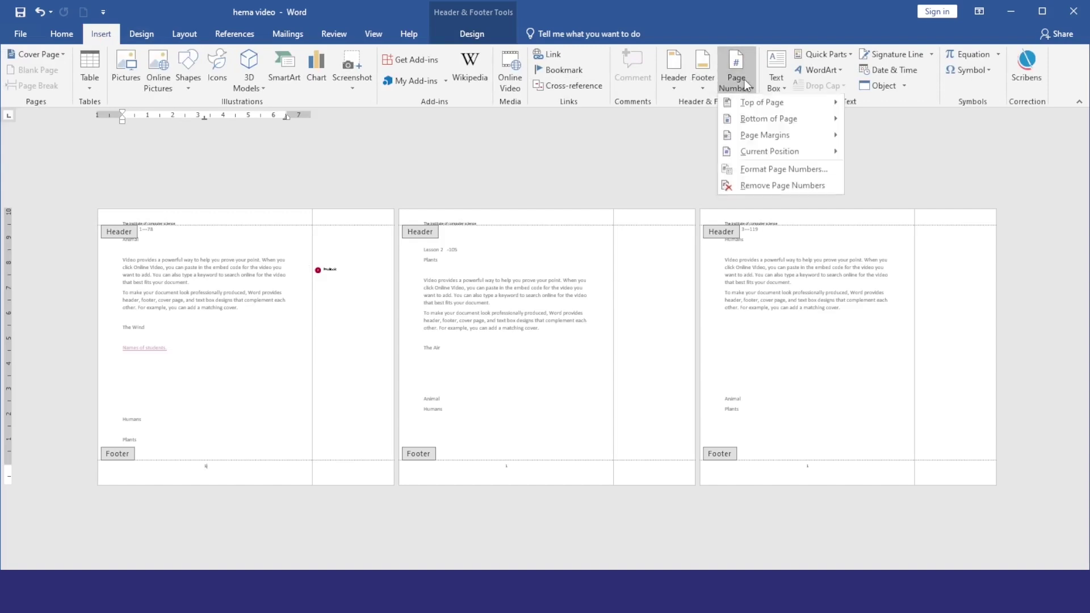
pyautogui.click(790, 170)
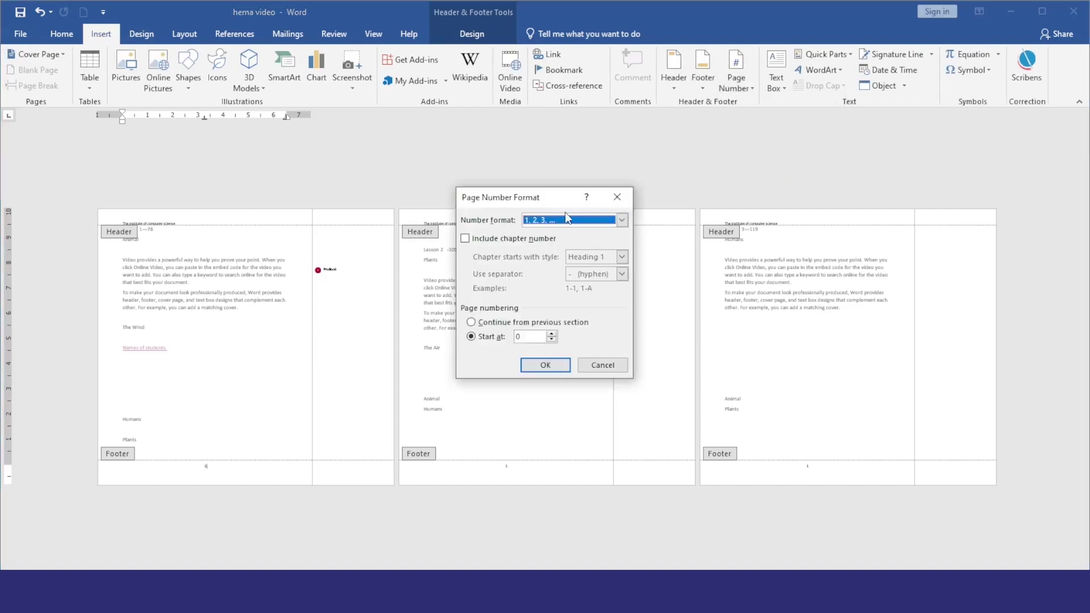
pyautogui.click(622, 220)
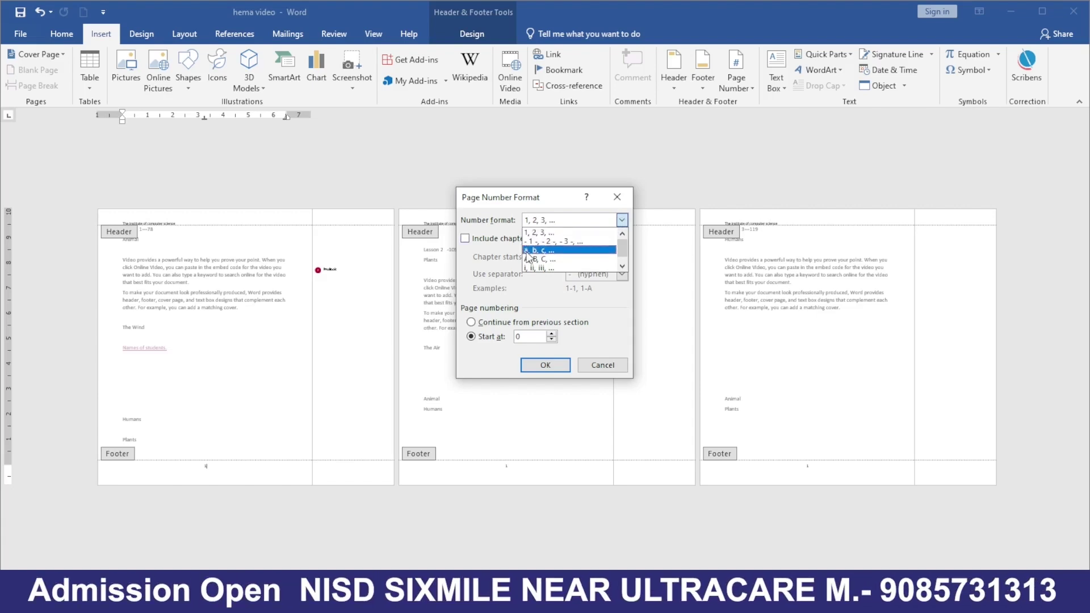
pyautogui.click(622, 265)
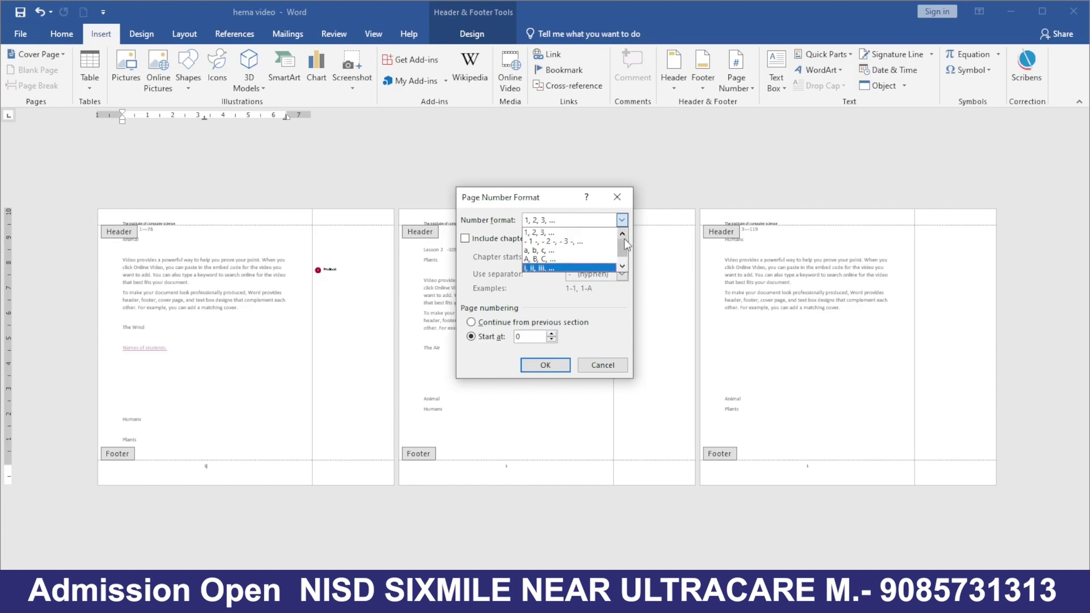
pyautogui.click(622, 220)
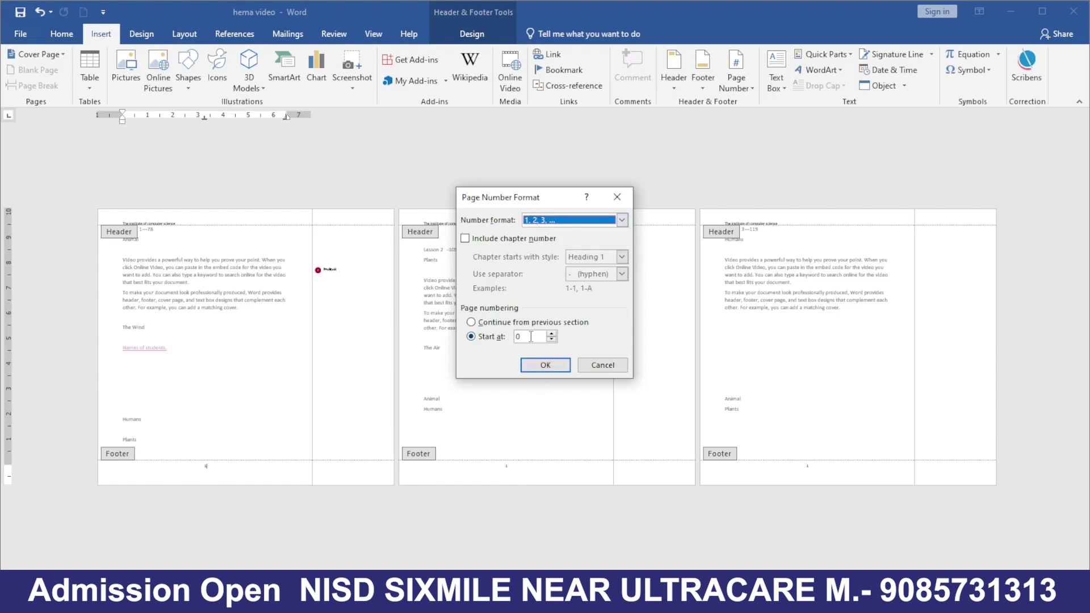
pyautogui.click(550, 334)
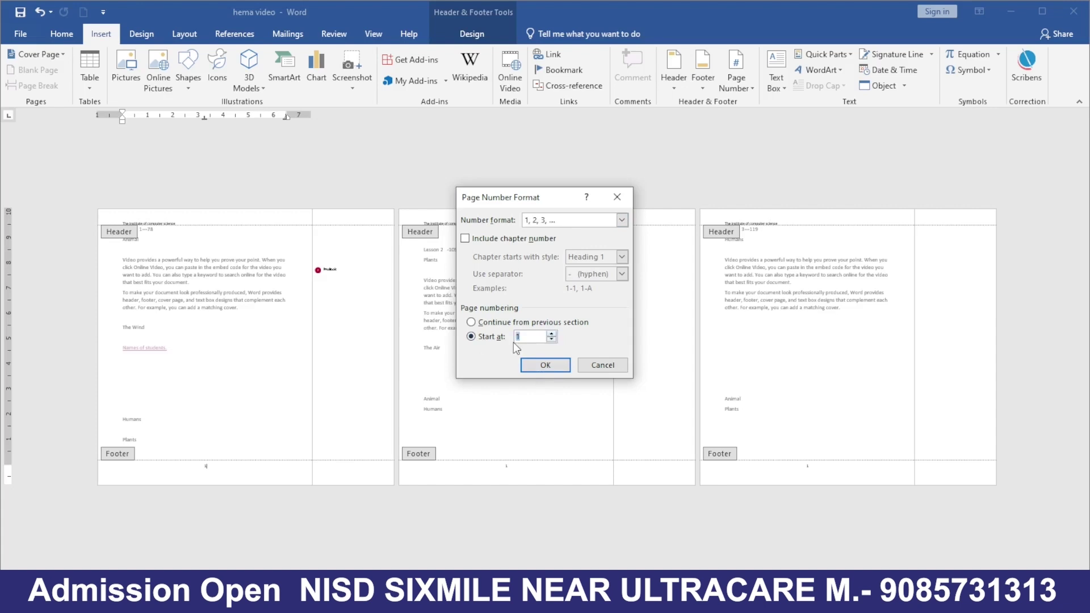
pyautogui.click(559, 369)
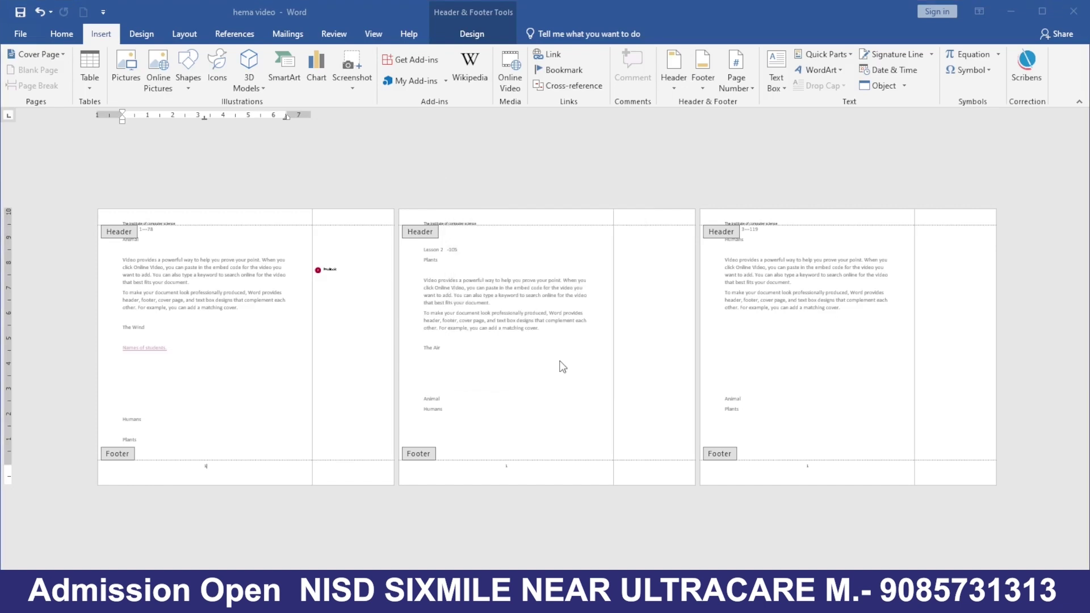
# - Insert Plain Number 2 page numbers at the bottom of the pages and check the numbering in the footers
pyautogui.click(753, 75)
pyautogui.moveTo(760, 114)
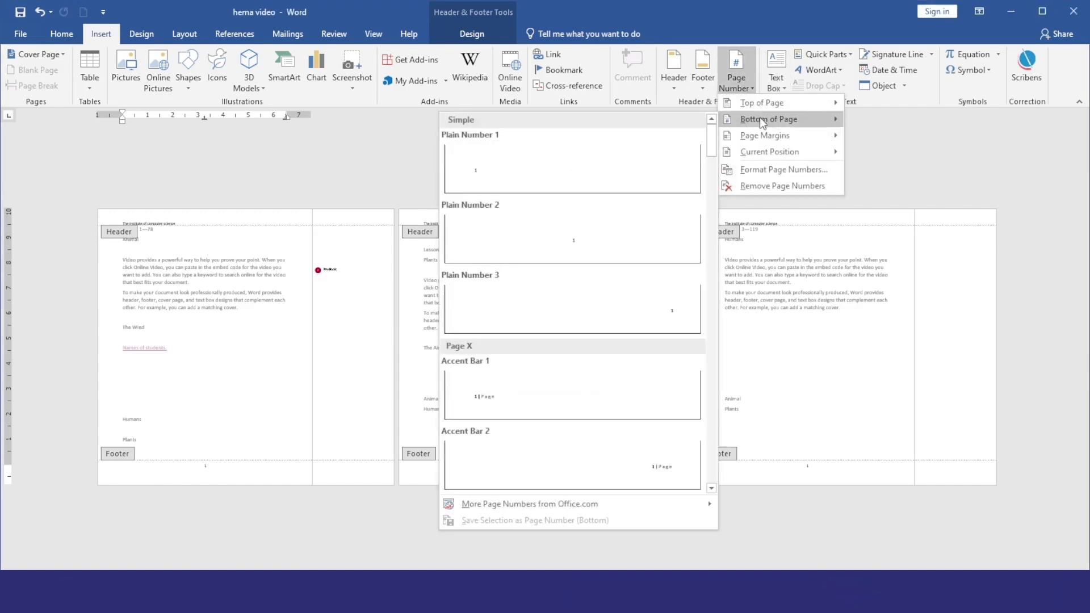
pyautogui.click(556, 240)
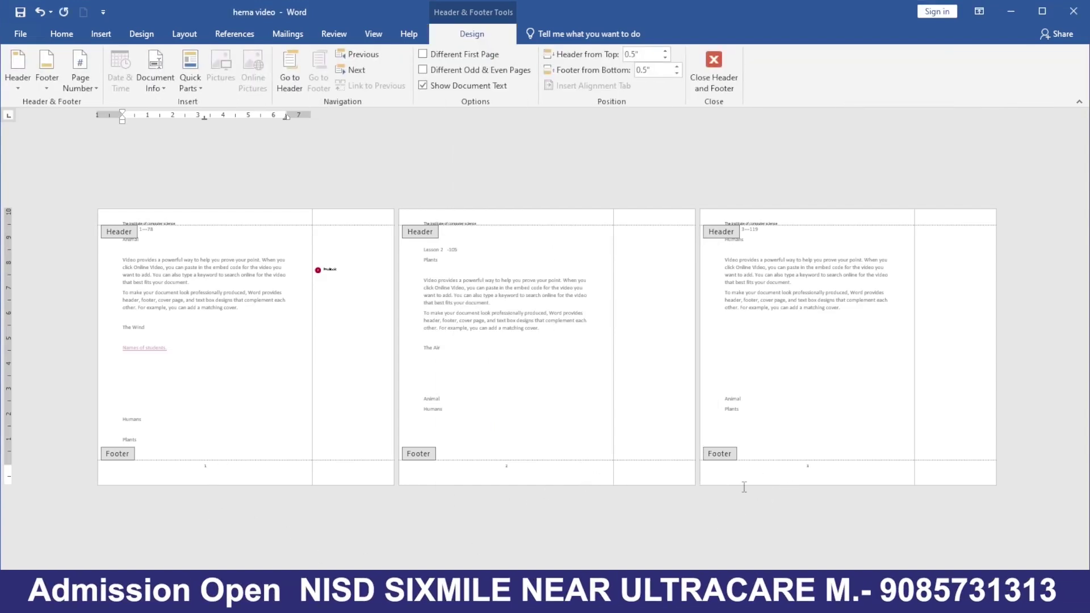
pyautogui.scroll(5, 616, 450)
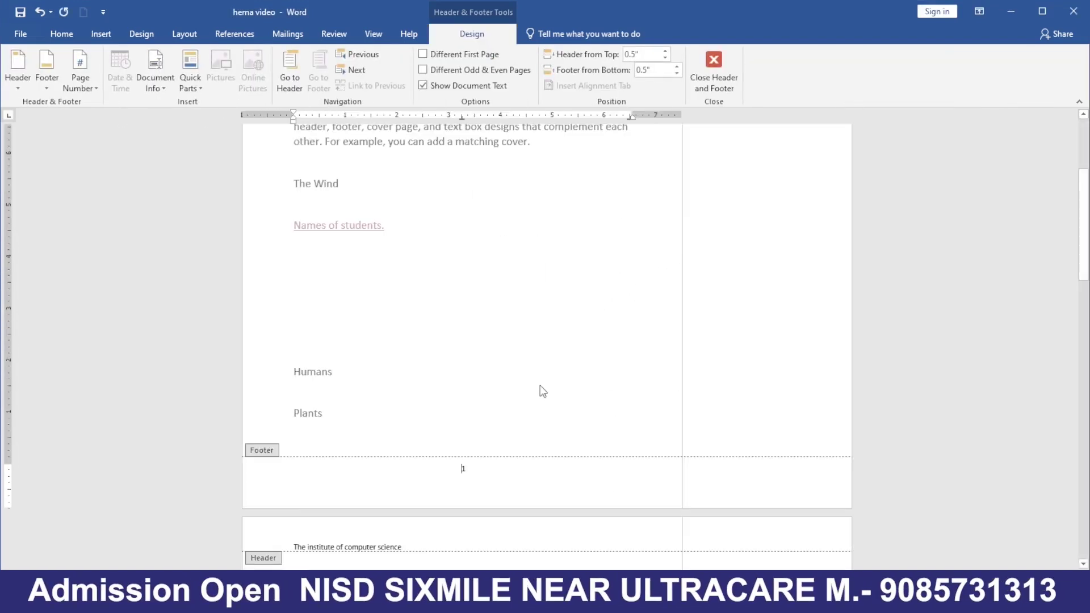
pyautogui.scroll(-2, 472, 383)
pyautogui.scroll(1, 472, 379)
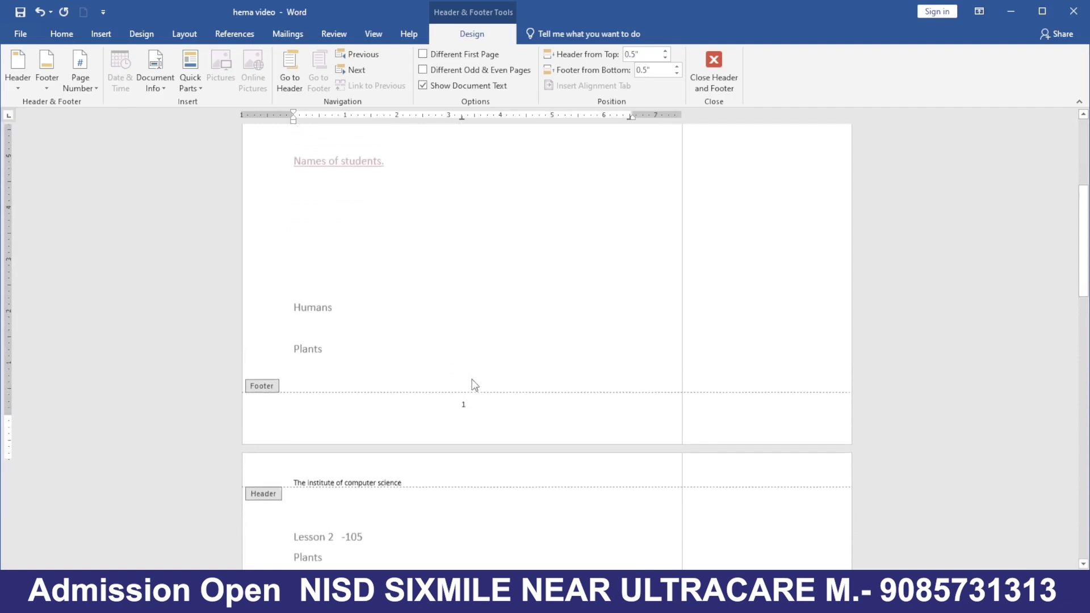
pyautogui.scroll(-10, 472, 377)
pyautogui.scroll(-10, 474, 371)
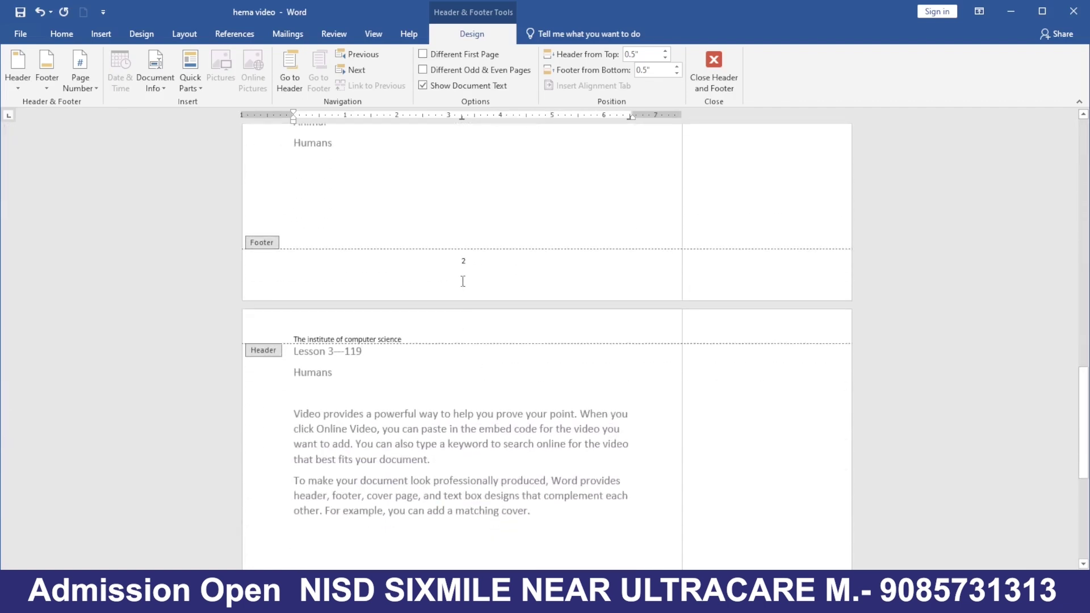